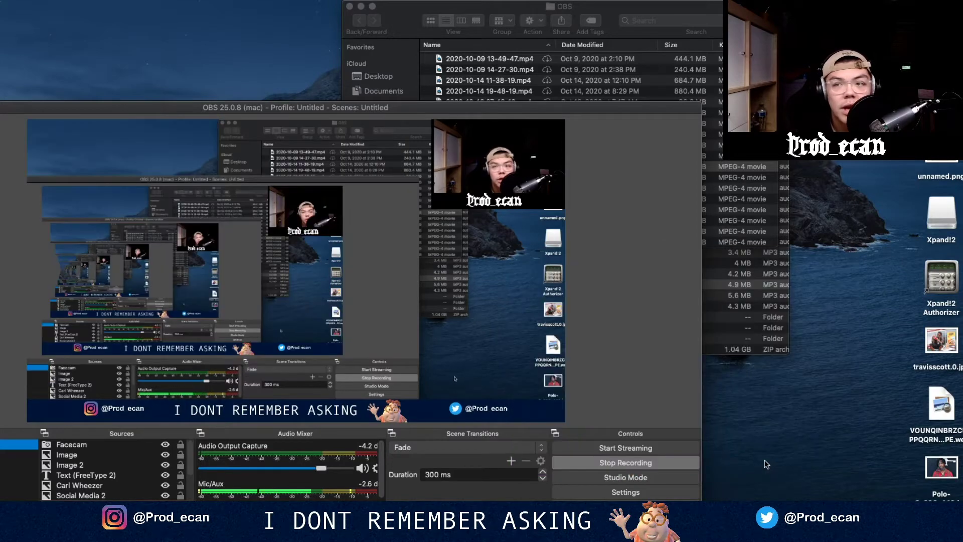
Step: Play Pattern 1 and open the ElectraX #2 channel's piano roll
{"action": "left_click", "coordinate": [588, 368]}
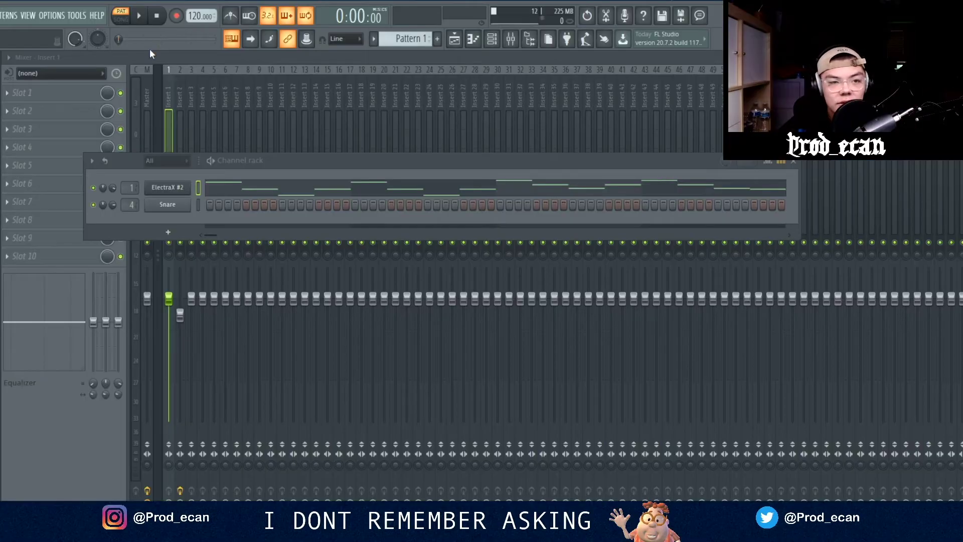
{"action": "key", "text": "space"}
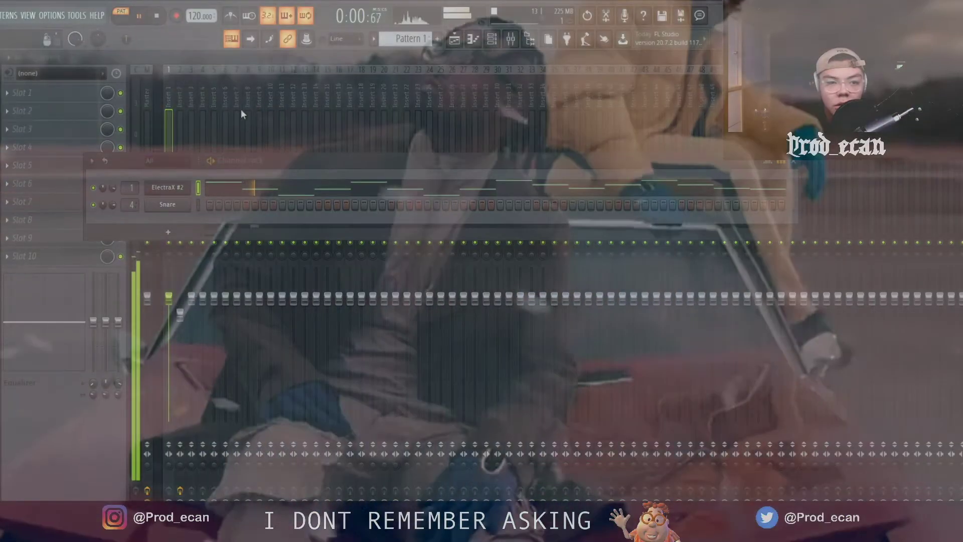
{"action": "left_click", "coordinate": [167, 102]}
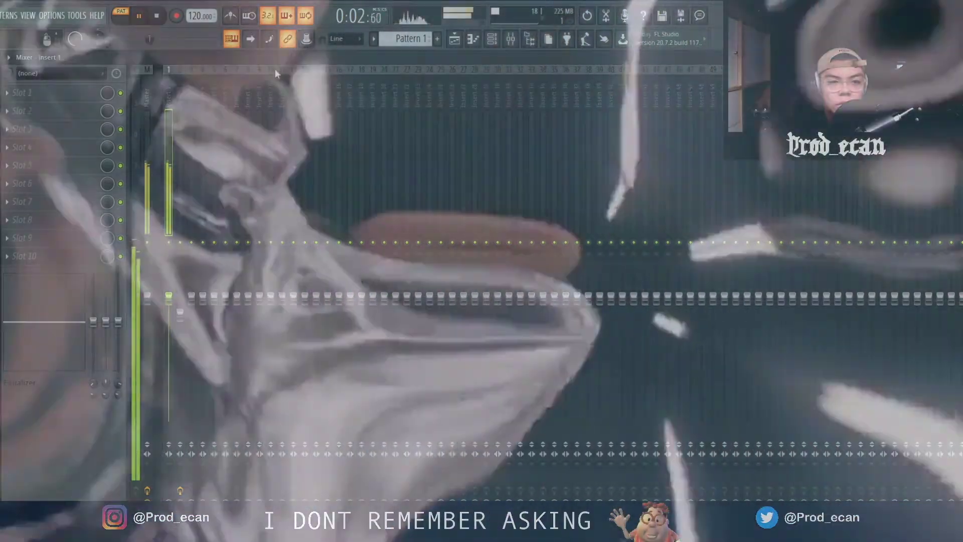
{"action": "key", "text": "F6"}
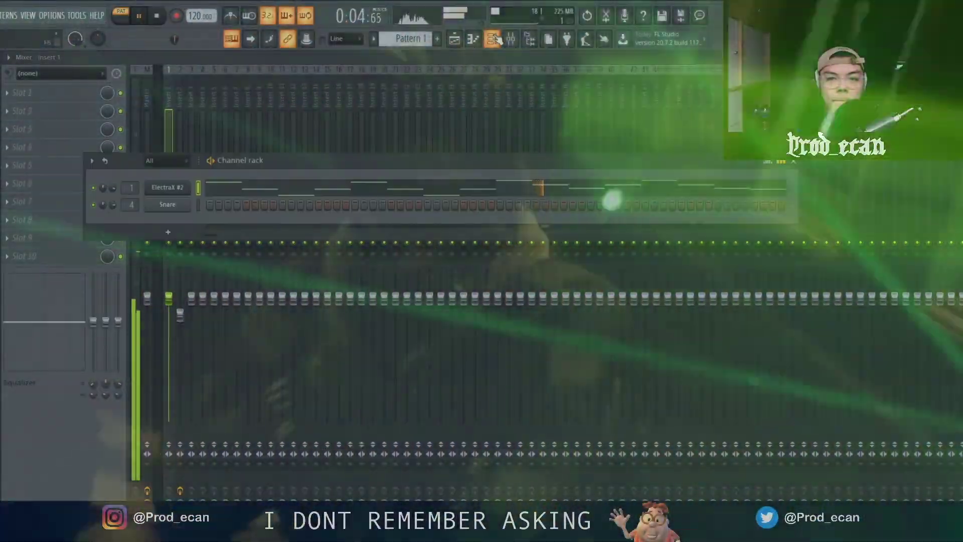
{"action": "right_click", "coordinate": [161, 190]}
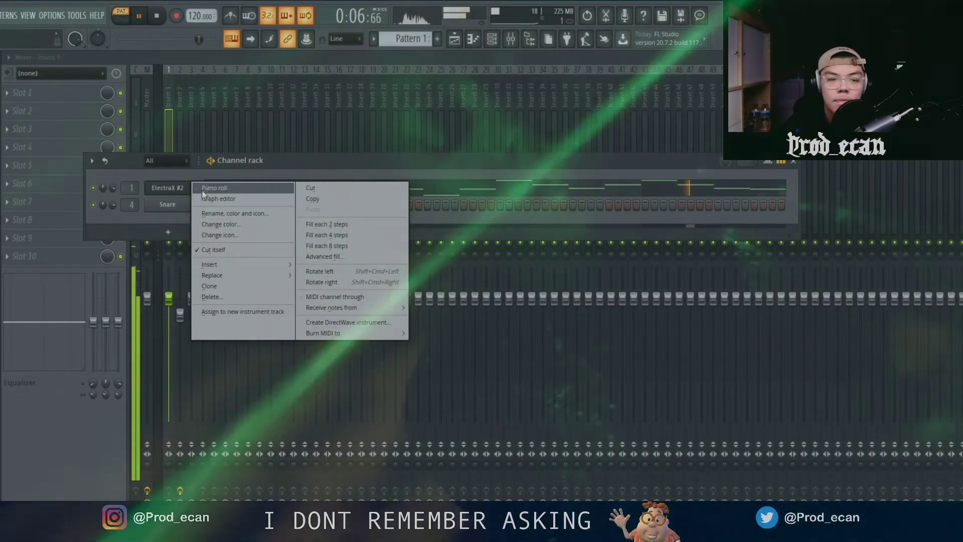
{"action": "left_click", "coordinate": [212, 189]}
{"action": "key", "text": "space"}
{"action": "scroll", "coordinate": [114, 211], "scroll_direction": "down", "scroll_amount": 1}
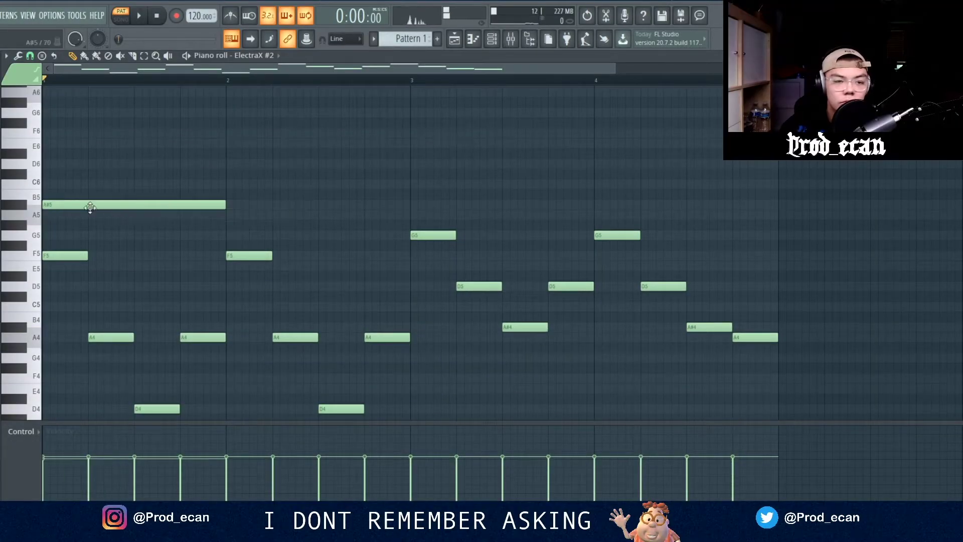
Step: Stack A5 and D6 above the F5 notes, A#5 and D6 above the G5 notes, and A5 above the final A4
{"action": "key", "text": "space"}
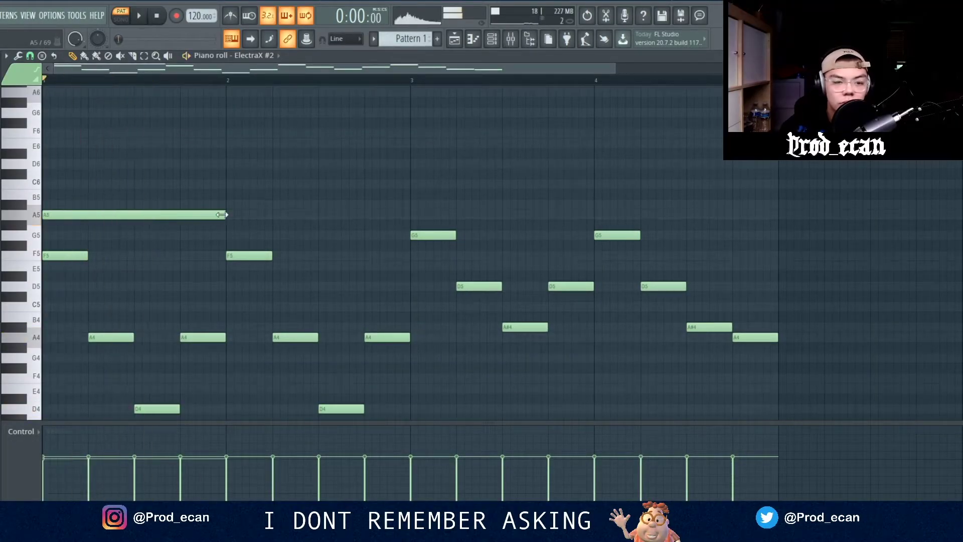
{"action": "key", "text": "space"}
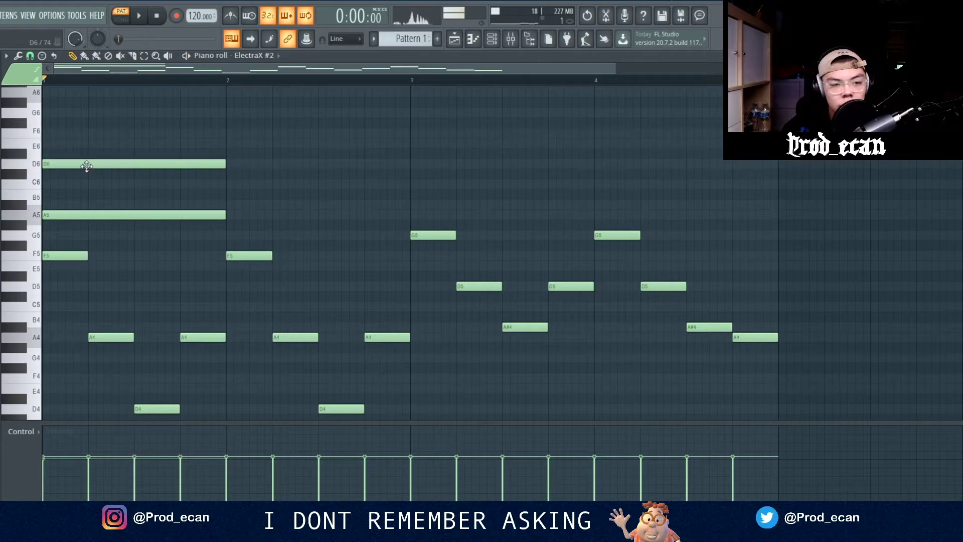
{"action": "right_click", "coordinate": [90, 166]}
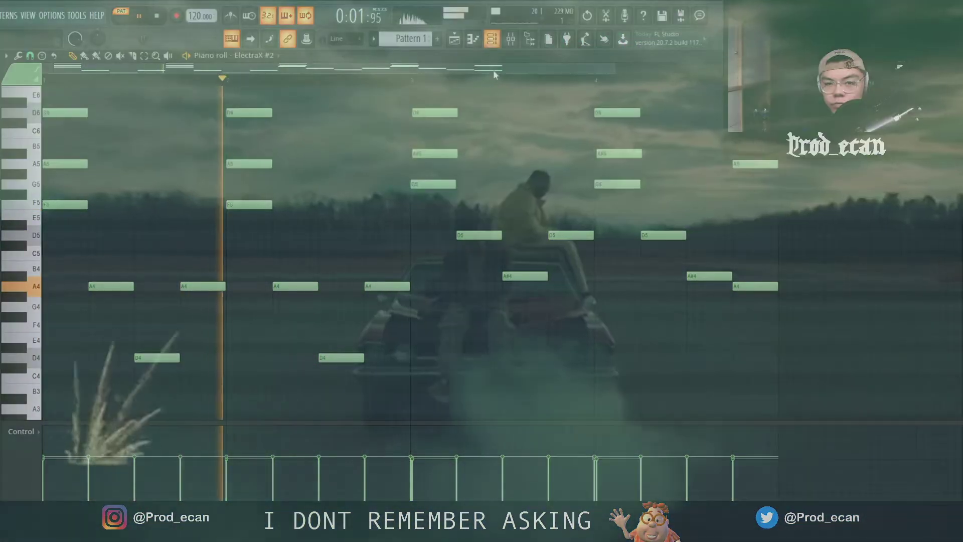
{"action": "scroll", "coordinate": [505, 83], "scroll_direction": "down", "scroll_amount": 2}
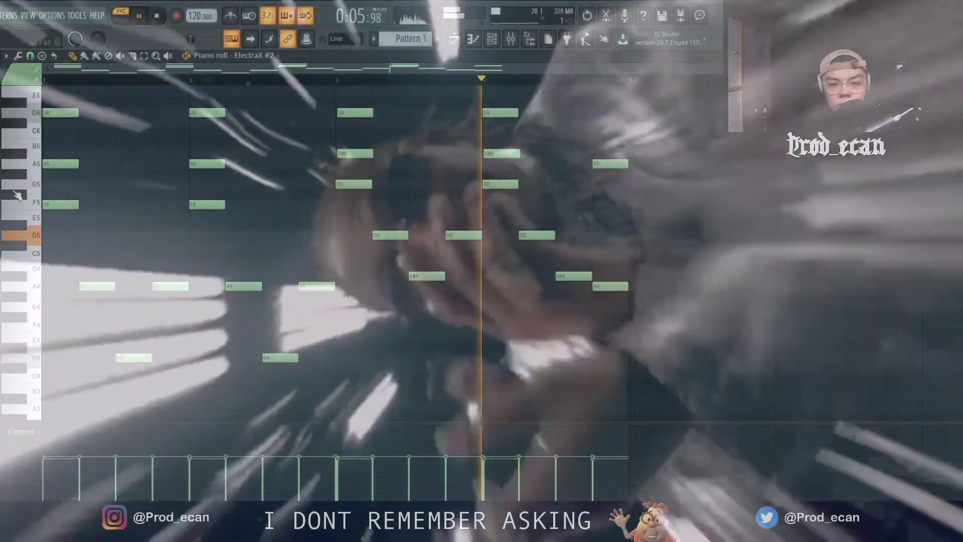
{"action": "key", "text": "space"}
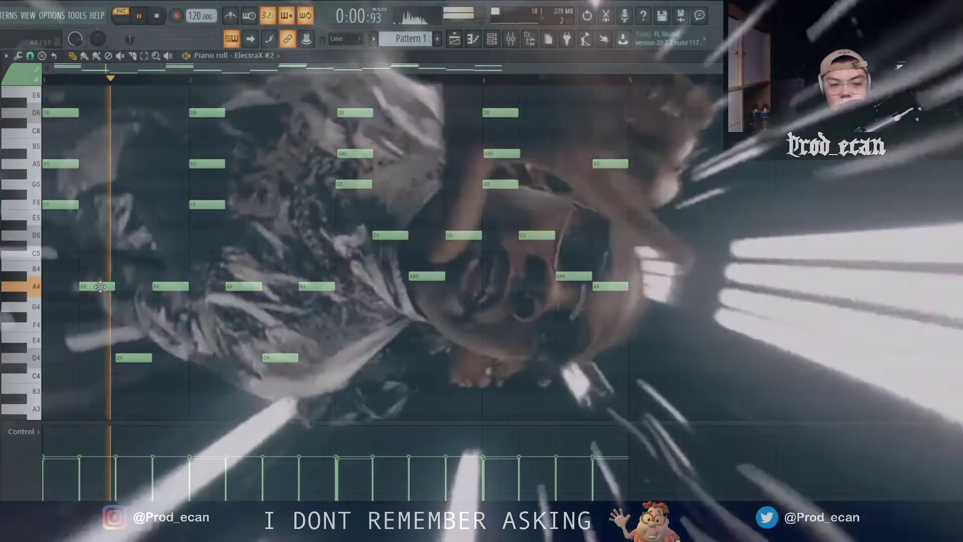
Step: Stagger the stacked A5, A#5 and D6 notes across the bars so each chord plays as a broken arpeggio instead of a block
{"action": "scroll", "coordinate": [100, 286], "scroll_direction": "down", "scroll_amount": 2}
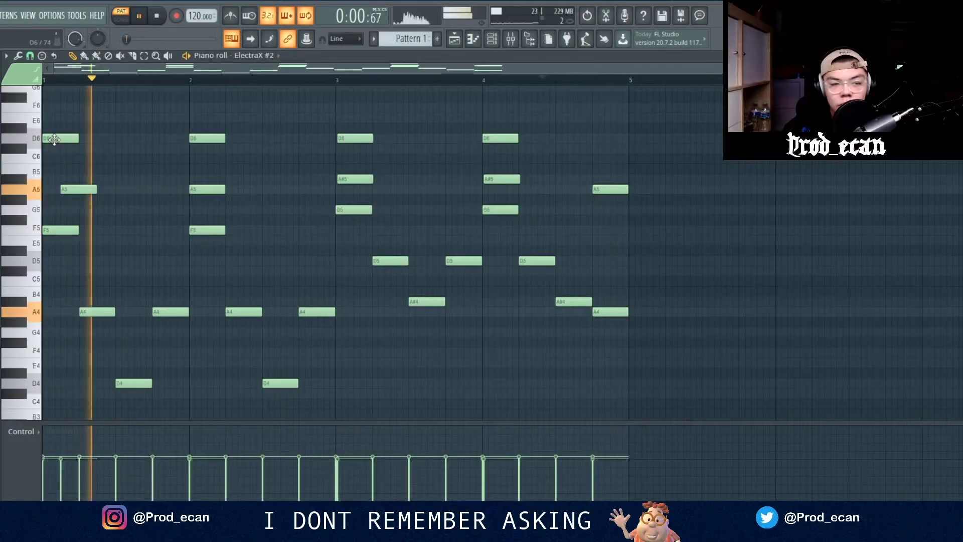
{"action": "left_click_drag", "start_coordinate": [53, 143], "coordinate": [86, 144]}
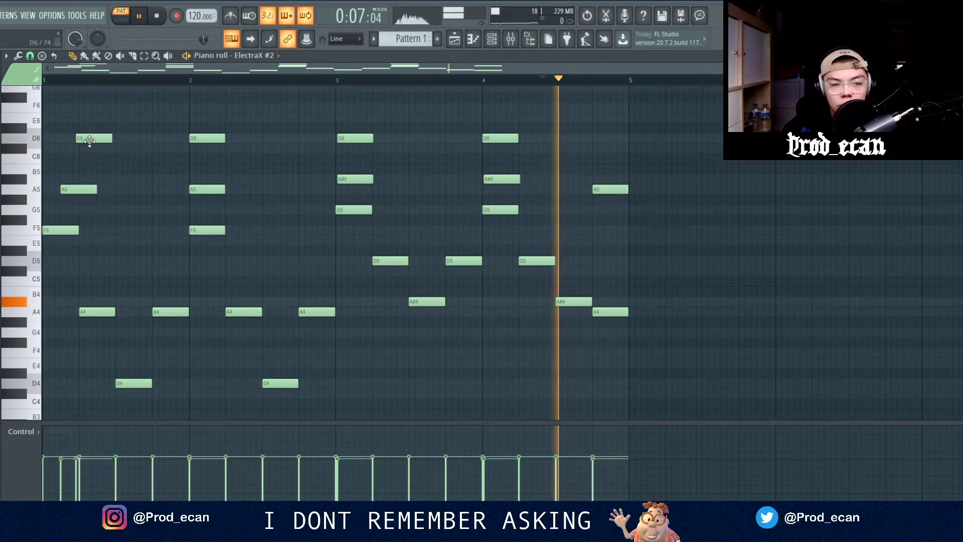
{"action": "left_click_drag", "start_coordinate": [89, 142], "coordinate": [86, 143]}
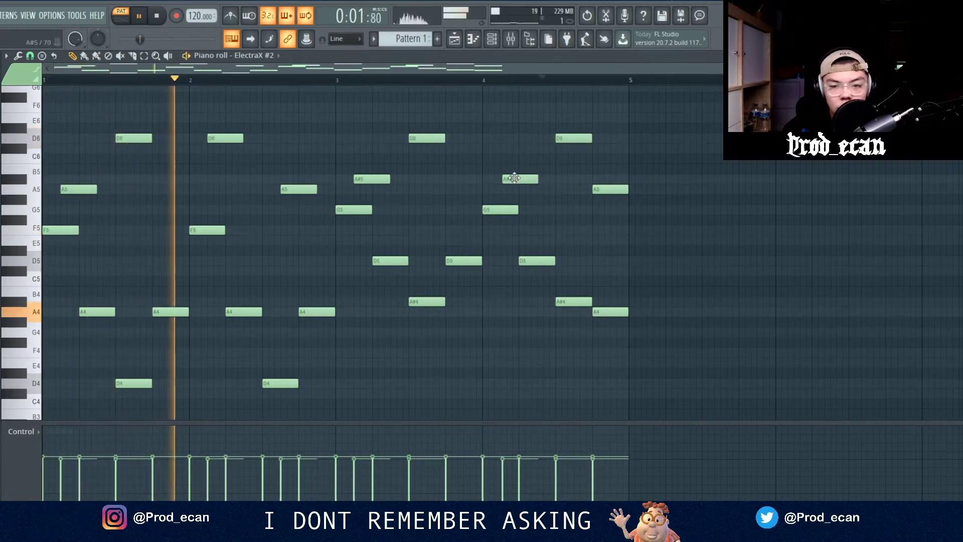
{"action": "left_click_drag", "start_coordinate": [514, 178], "coordinate": [511, 179]}
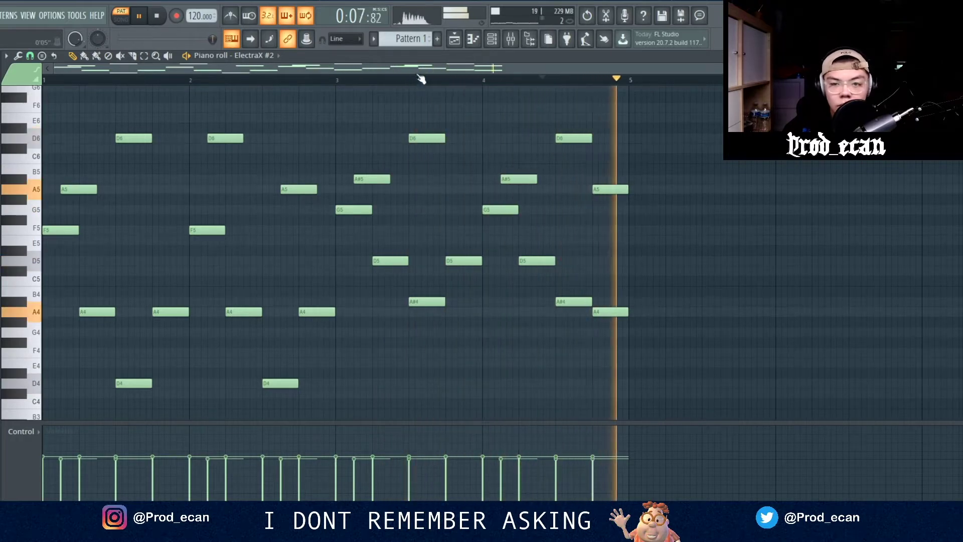
Step: Replace the Snare with the clap [ slatt ] sample, placing one hit per bar, and check the ElectraX #2 preset
{"action": "key", "text": "F6"}
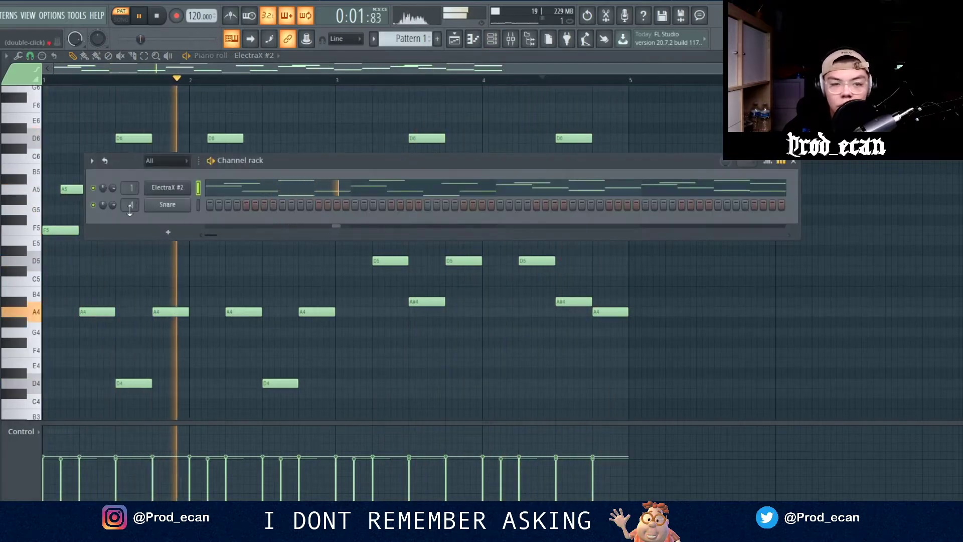
{"action": "key", "text": "space"}
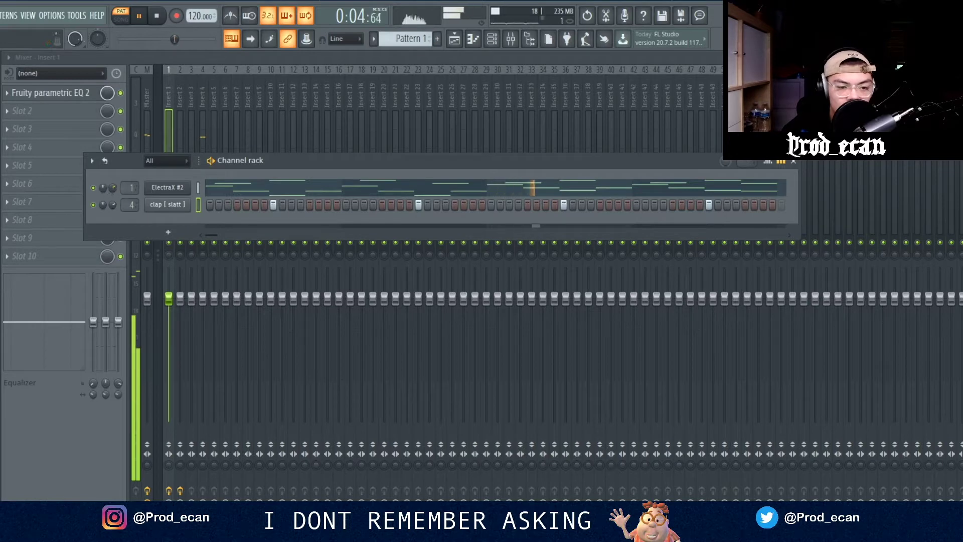
{"action": "left_click", "coordinate": [177, 187]}
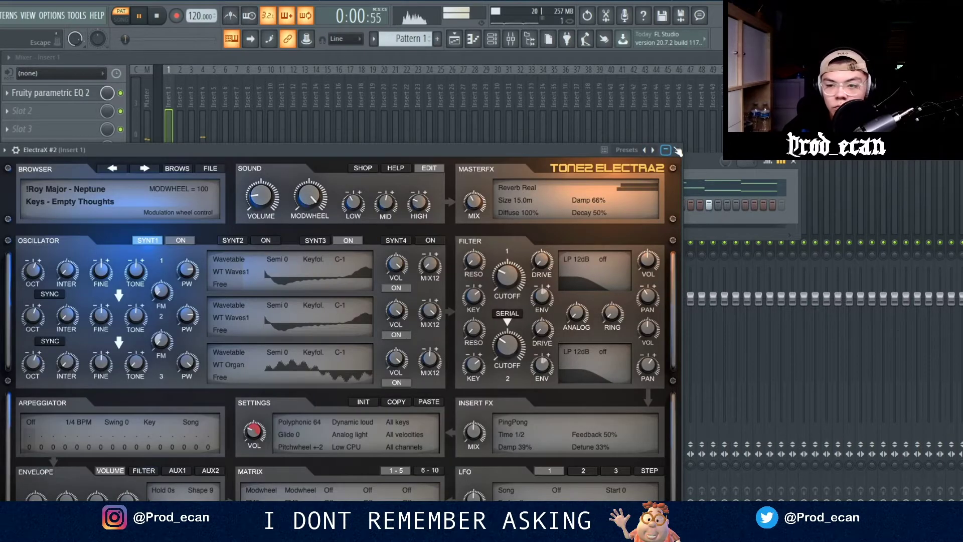
{"action": "left_click", "coordinate": [677, 150]}
Step: Insert a Purity channel using the Bell & Perc preset Soft Mallet and copy the ElectraX #2 melody into it
{"action": "right_click", "coordinate": [154, 190]}
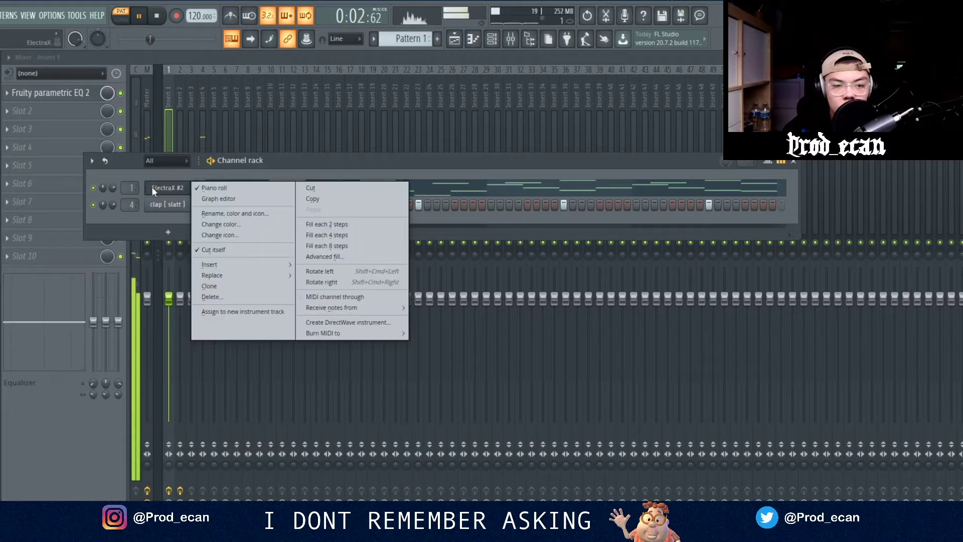
{"action": "mouse_move", "coordinate": [202, 264]}
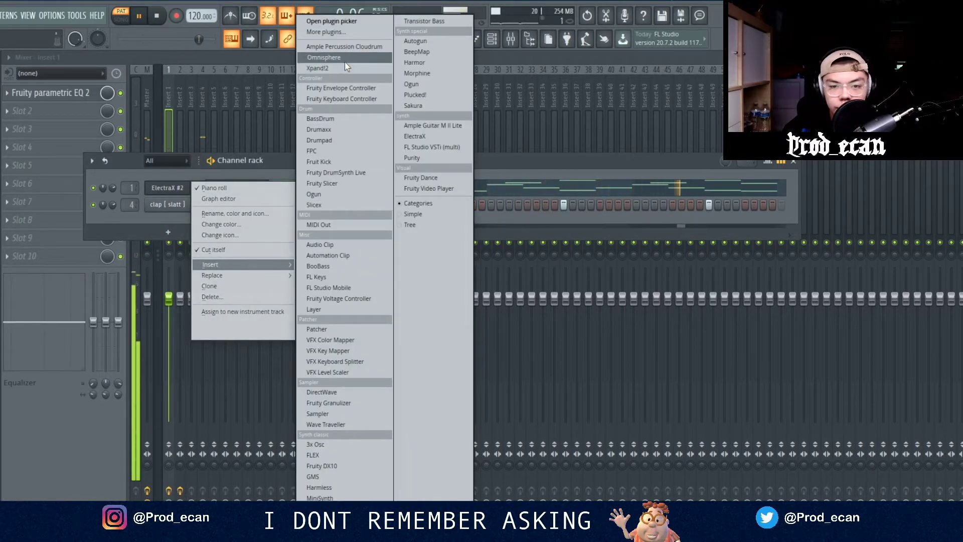
{"action": "left_click", "coordinate": [430, 155]}
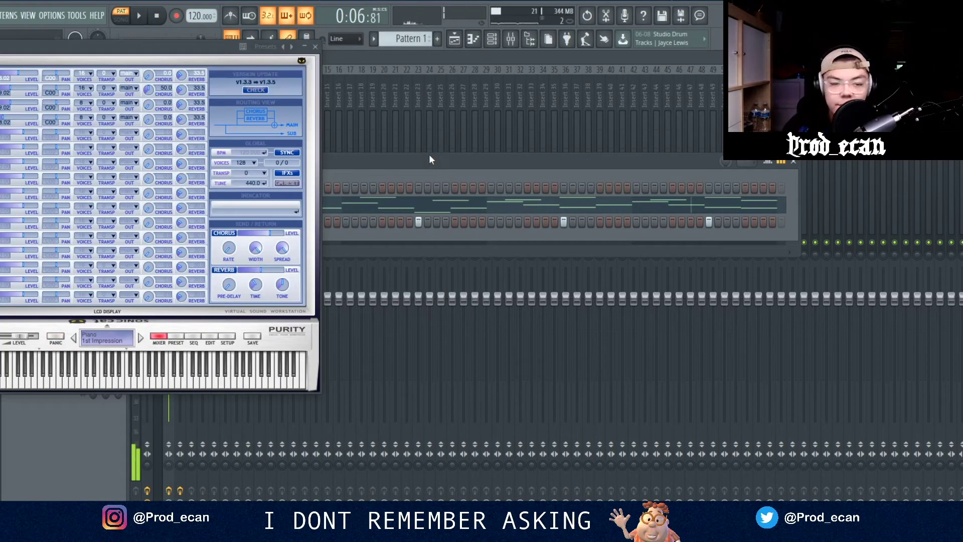
{"action": "left_click", "coordinate": [175, 336]}
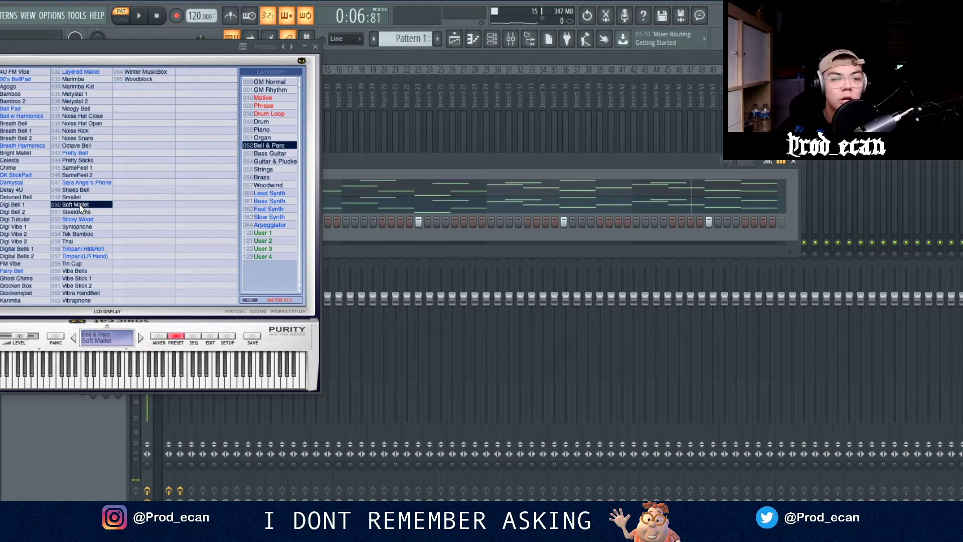
{"action": "key", "text": "space"}
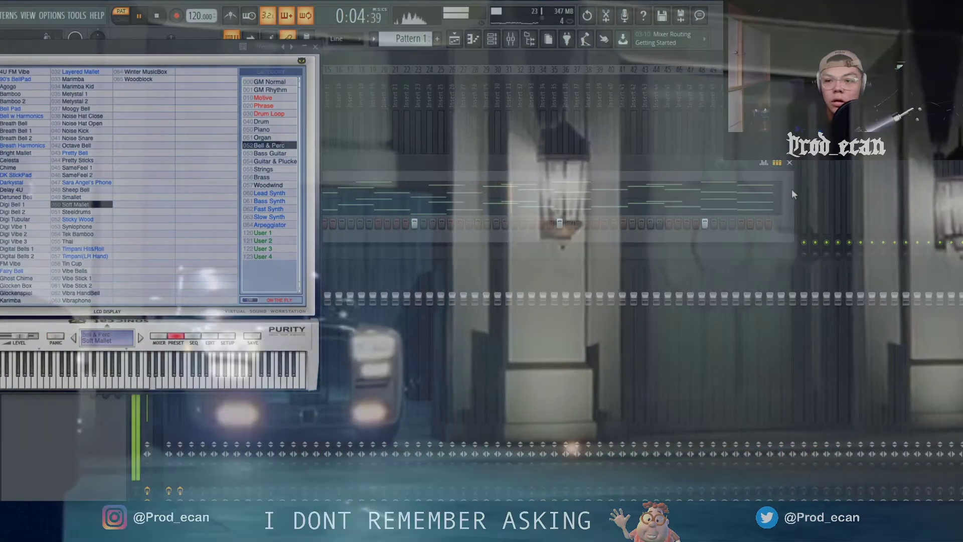
Step: Split the last A4 note of bar 1 in the Purity melody into three short notes with rising velocities
{"action": "left_click_drag", "start_coordinate": [793, 189], "coordinate": [765, 190]}
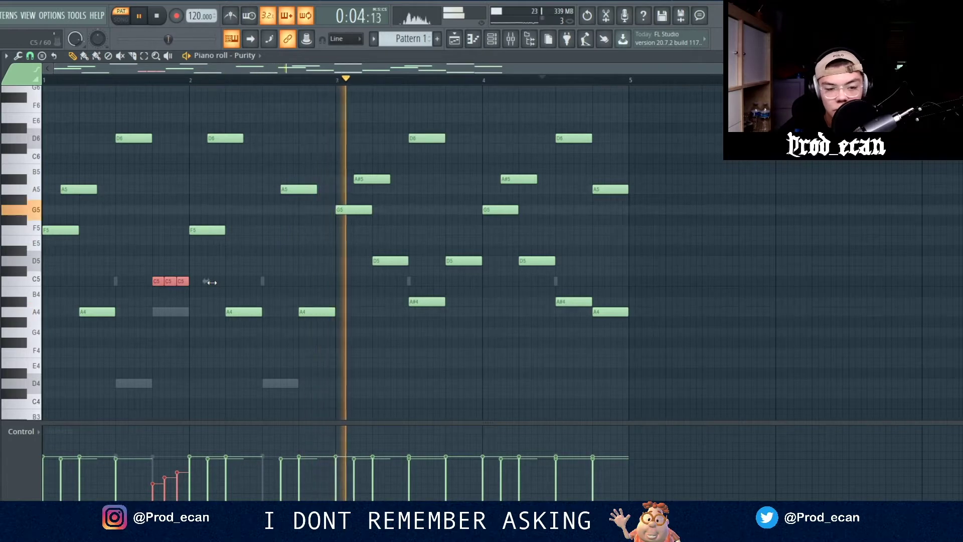
{"action": "key", "text": "space"}
{"action": "key", "text": "space"}
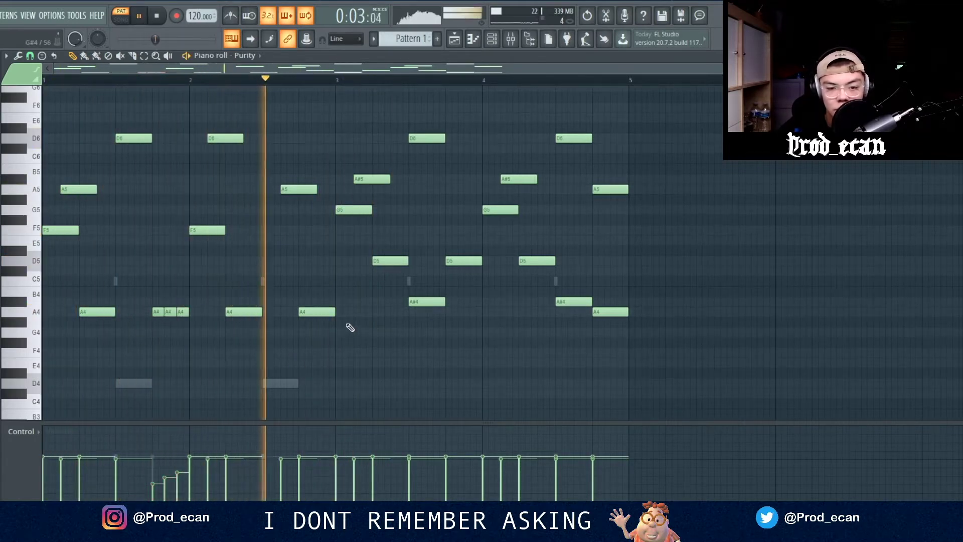
{"action": "left_click_drag", "start_coordinate": [332, 312], "coordinate": [316, 325]}
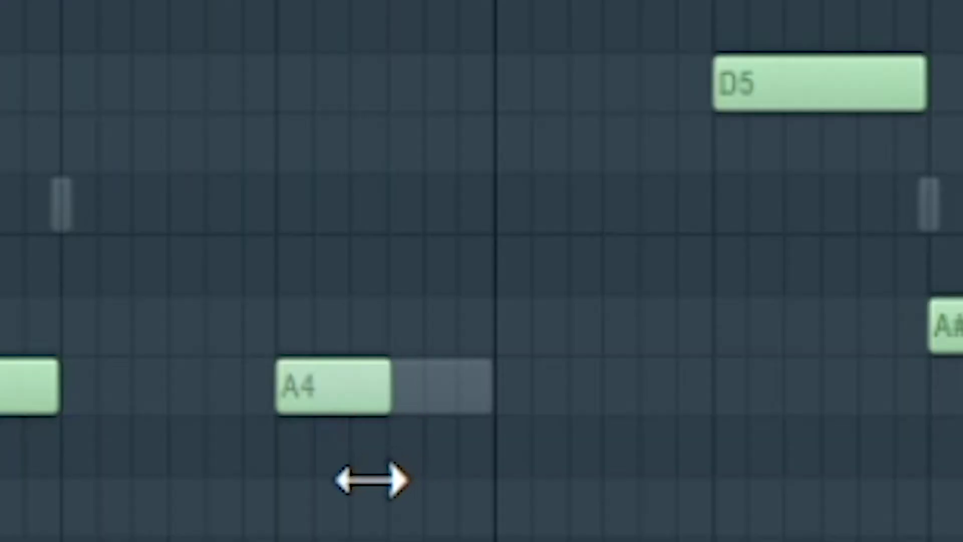
{"action": "left_click", "coordinate": [480, 408]}
{"action": "right_click", "coordinate": [597, 400]}
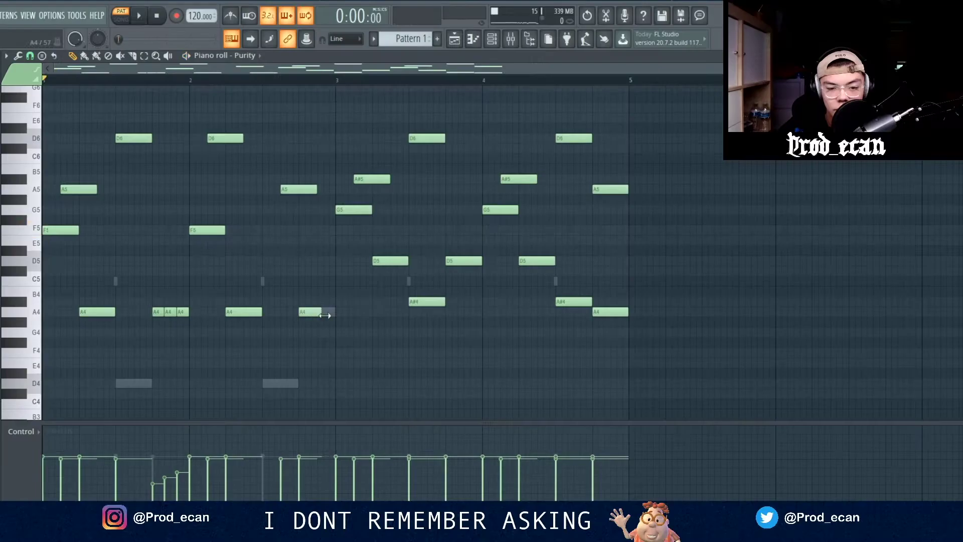
{"action": "left_click_drag", "start_coordinate": [388, 402], "coordinate": [469, 407]}
{"action": "key", "text": "space"}
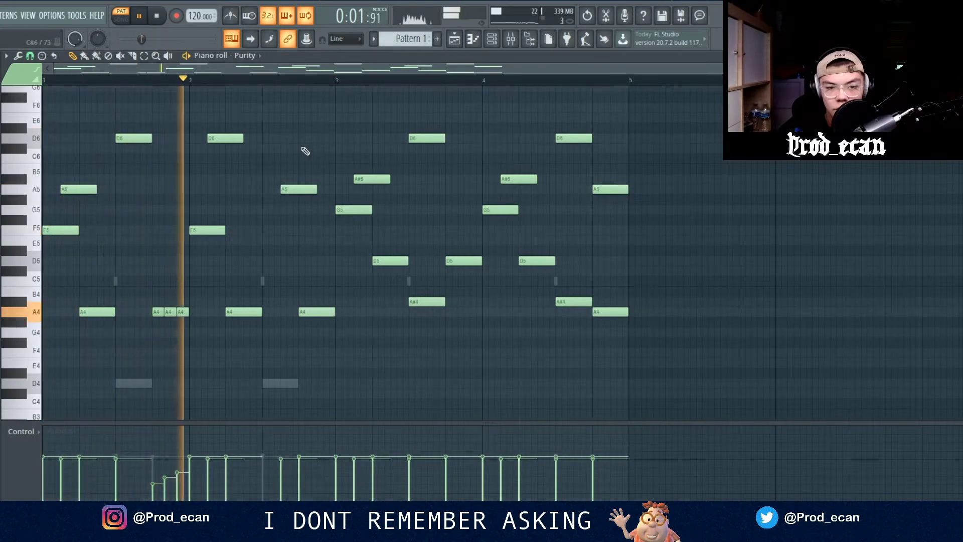
Step: Shorten the last A4 note of bar 2, fill the gap with five rapid A4 notes and ramp their velocities upward
{"action": "left_click_drag", "start_coordinate": [174, 69], "coordinate": [203, 79]}
{"action": "key", "text": "space"}
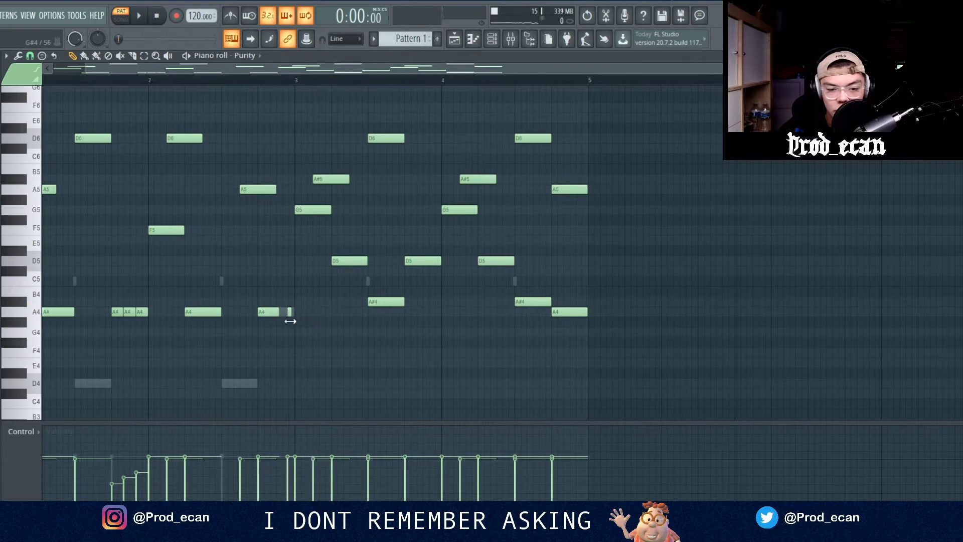
{"action": "left_click_drag", "start_coordinate": [318, 312], "coordinate": [280, 311]}
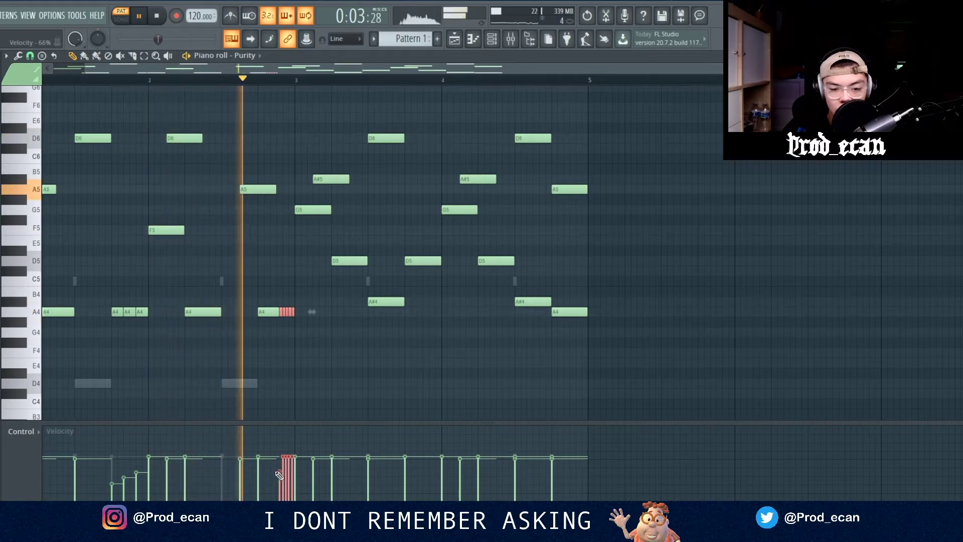
{"action": "left_click_drag", "start_coordinate": [279, 470], "coordinate": [292, 450]}
{"action": "left_click_drag", "start_coordinate": [279, 487], "coordinate": [291, 460]}
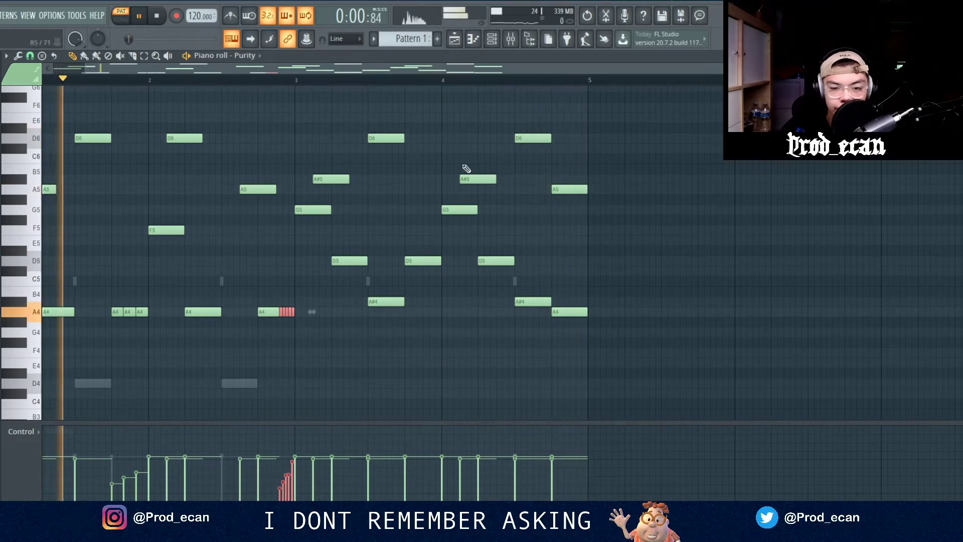
Step: Stretch the five rapid A4 notes so the roll ends exactly at the start of bar 3
{"action": "scroll", "coordinate": [452, 80], "scroll_direction": "down", "scroll_amount": 1}
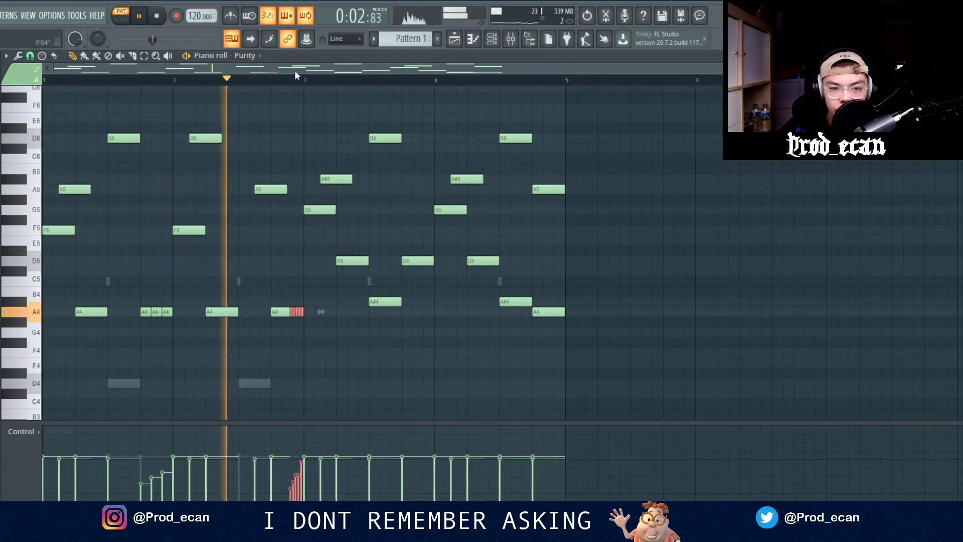
{"action": "scroll", "coordinate": [295, 78], "scroll_direction": "up", "scroll_amount": 3}
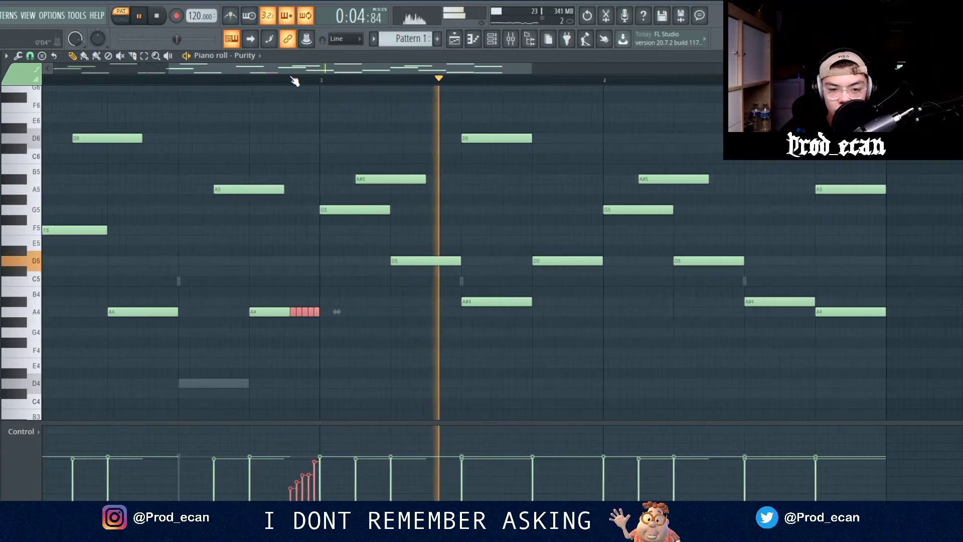
{"action": "scroll", "coordinate": [295, 80], "scroll_direction": "up", "scroll_amount": 3}
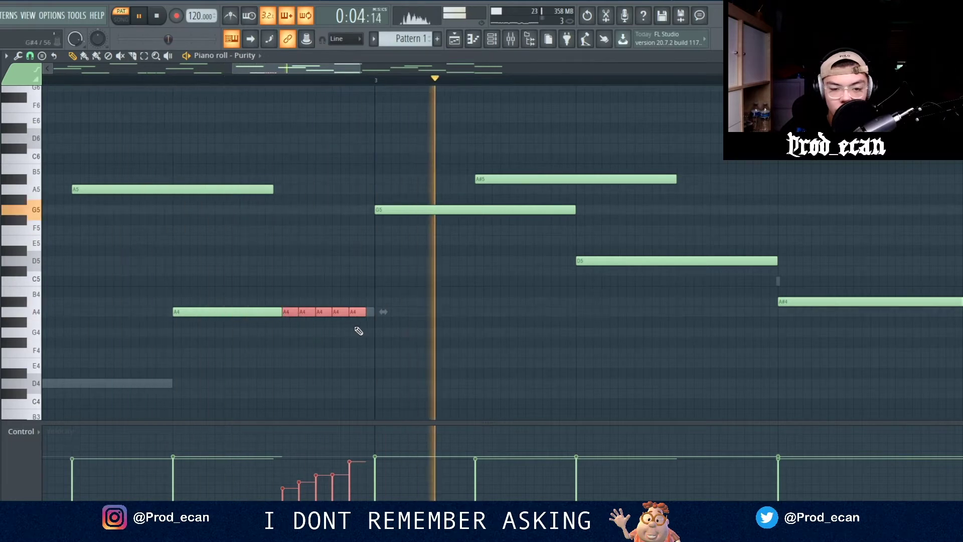
{"action": "left_click", "coordinate": [366, 322]}
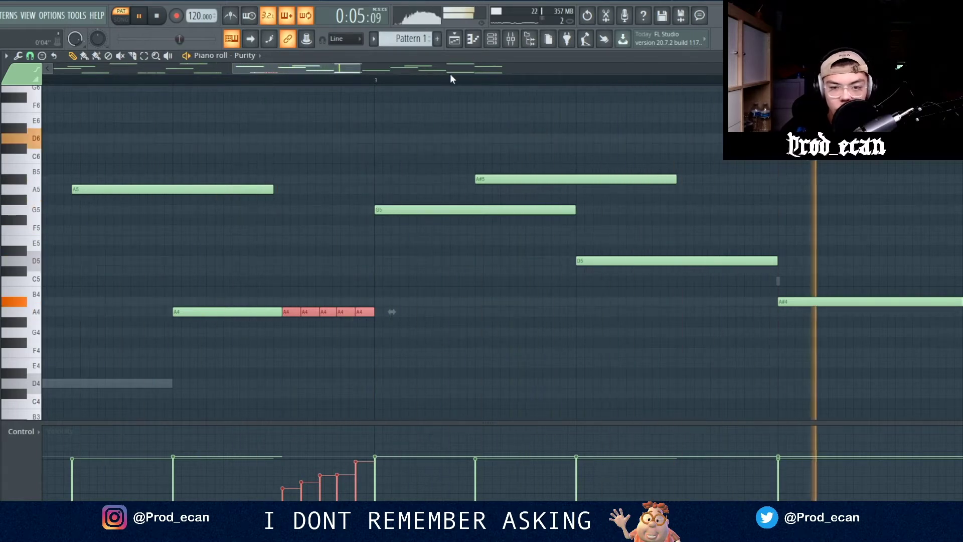
Step: Move the five-note A4 roll from bar 2 to near bar 4 and extend bar 2's last A4 note back to bar 3
{"action": "scroll", "coordinate": [450, 76], "scroll_direction": "down", "scroll_amount": 4}
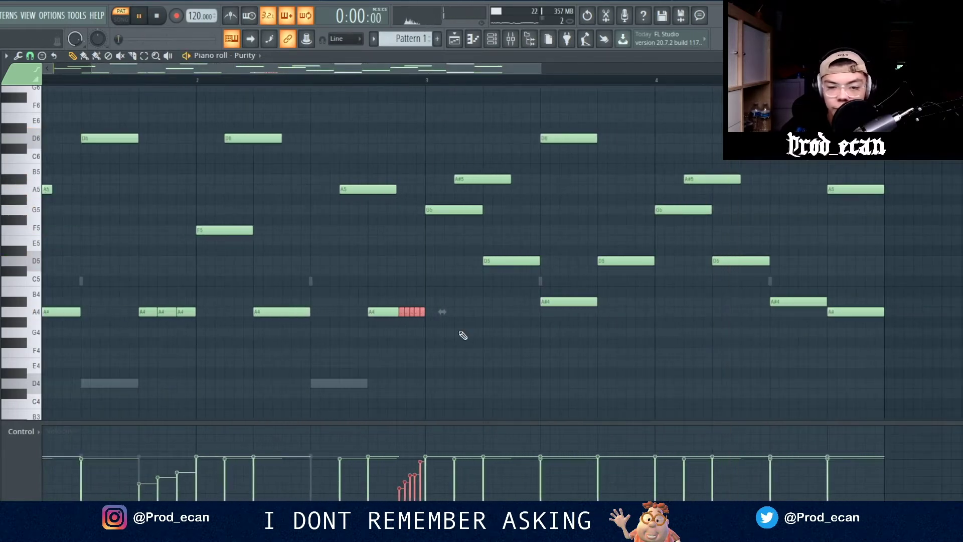
{"action": "scroll", "coordinate": [463, 335], "scroll_direction": "down", "scroll_amount": 5}
{"action": "scroll", "coordinate": [471, 242], "scroll_direction": "up", "scroll_amount": 4}
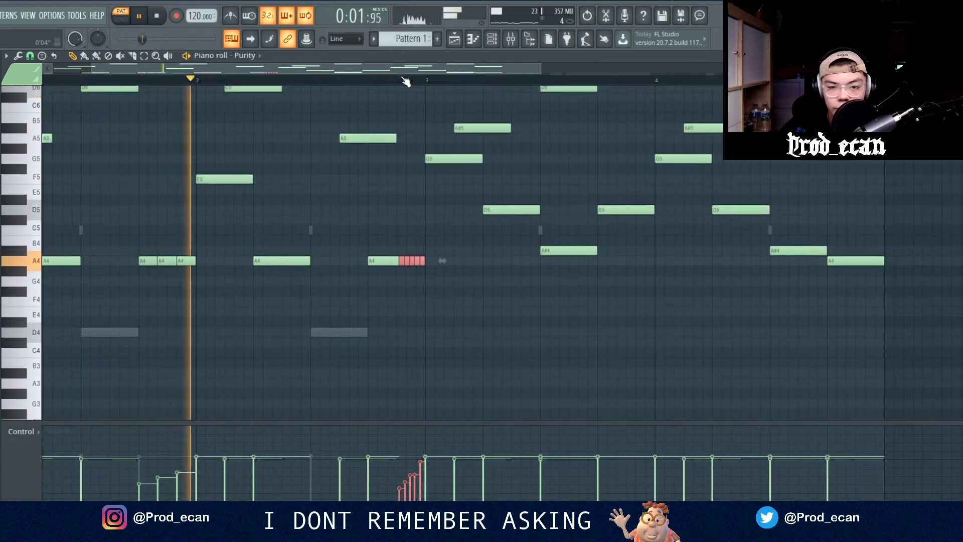
{"action": "scroll", "coordinate": [405, 82], "scroll_direction": "down", "scroll_amount": 2}
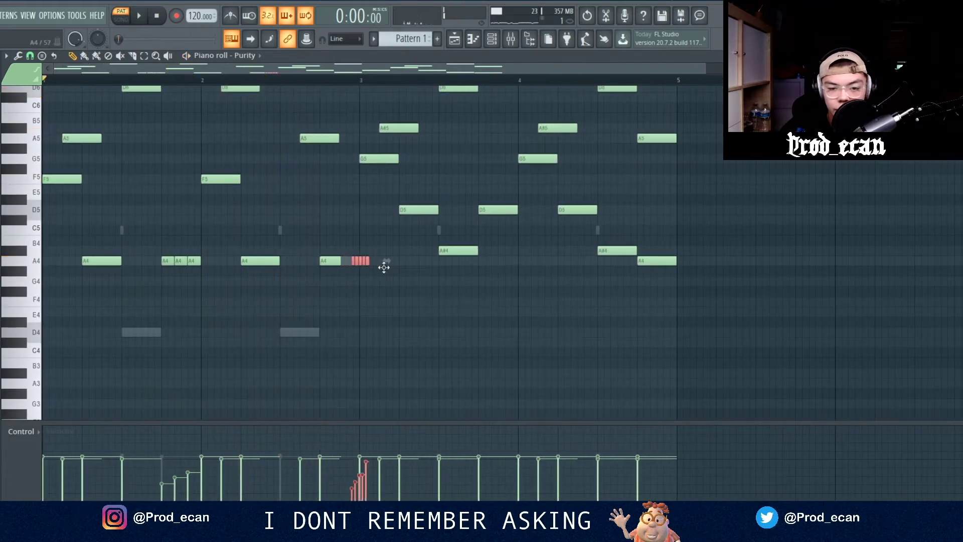
{"action": "left_click_drag", "start_coordinate": [501, 271], "coordinate": [513, 271]}
{"action": "key", "text": "space"}
{"action": "left_click_drag", "start_coordinate": [340, 269], "coordinate": [359, 270]}
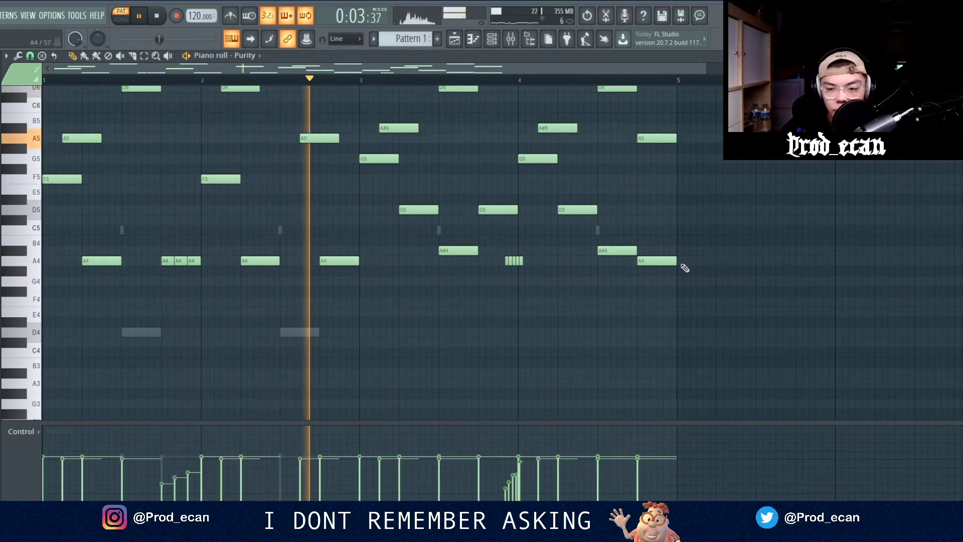
Step: Shorten the last A4 note of bar 4 in the Purity melody and fill the gap with the five-note roll, ending at bar 5
{"action": "left_click_drag", "start_coordinate": [672, 263], "coordinate": [644, 261]}
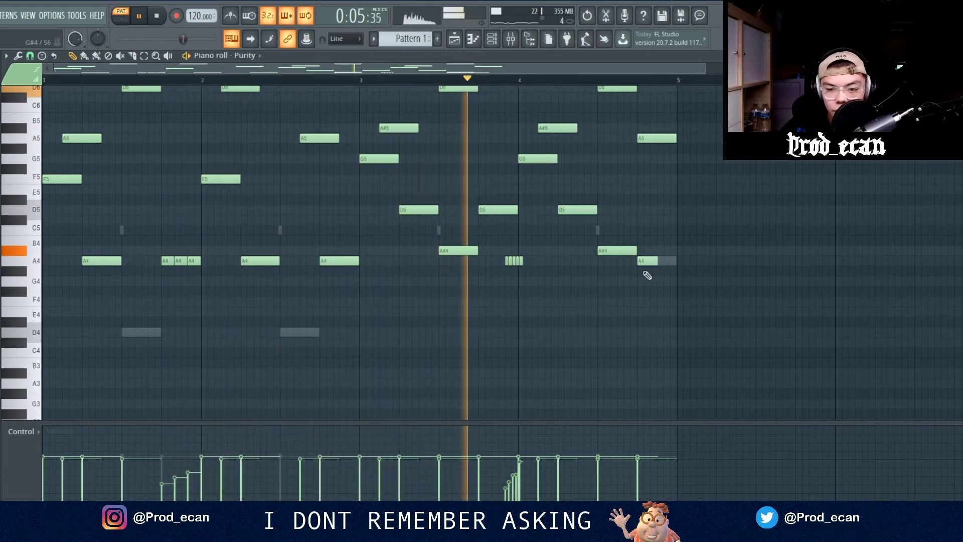
{"action": "left_click_drag", "start_coordinate": [498, 256], "coordinate": [528, 265]}
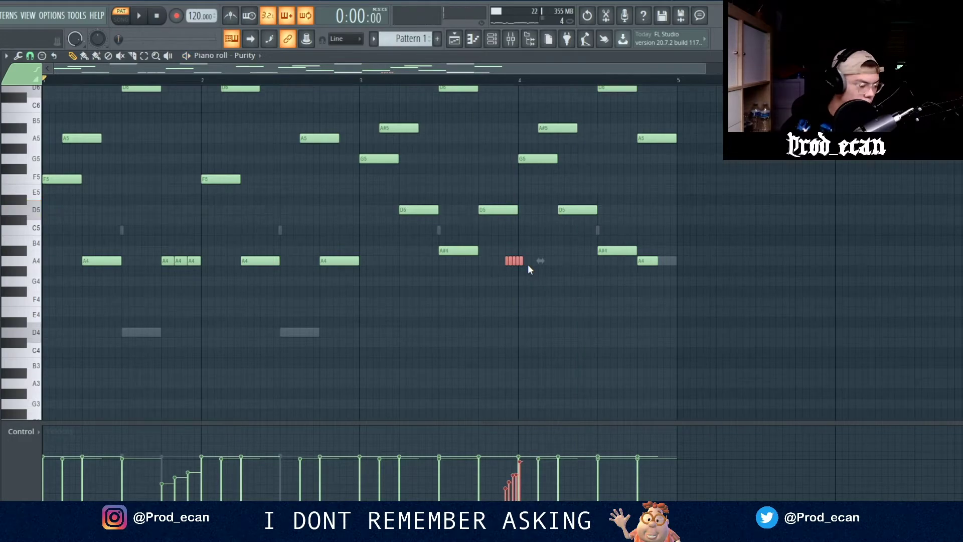
{"action": "left_click", "coordinate": [497, 39]}
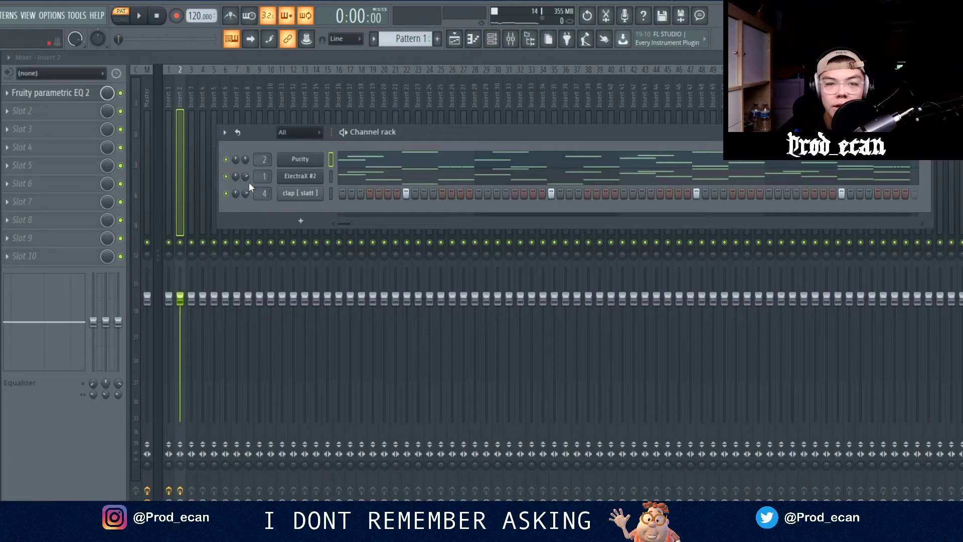
{"action": "key", "text": "space"}
{"action": "right_click", "coordinate": [300, 159]}
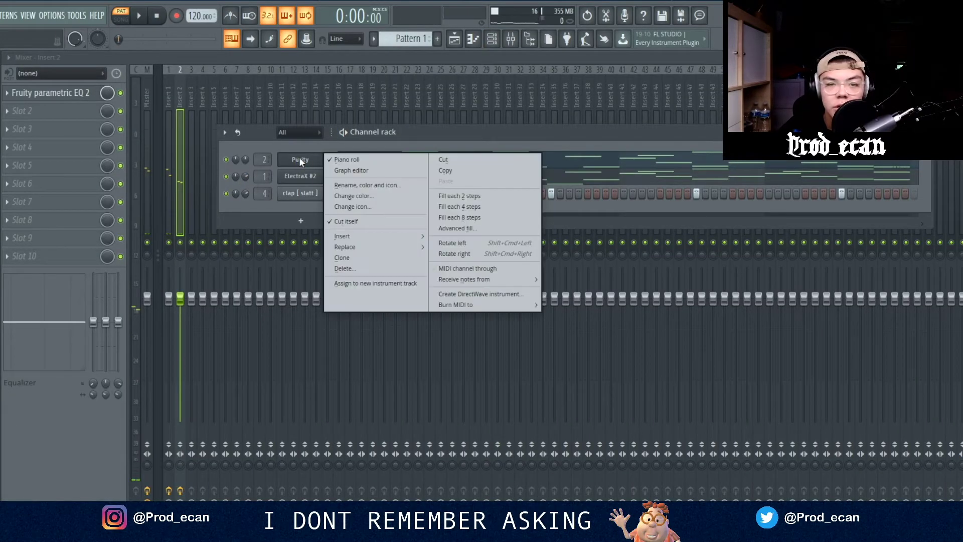
{"action": "left_click", "coordinate": [342, 157]}
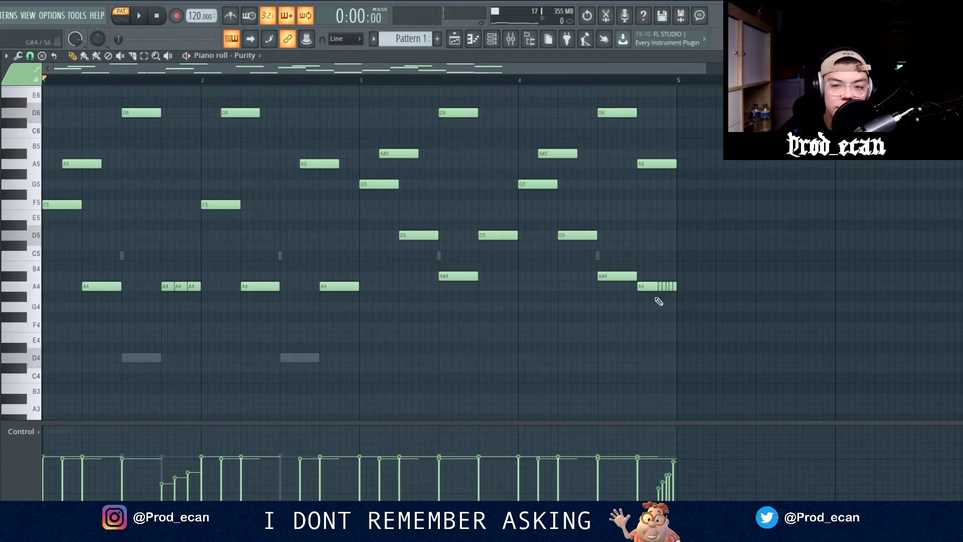
{"action": "left_click", "coordinate": [515, 80]}
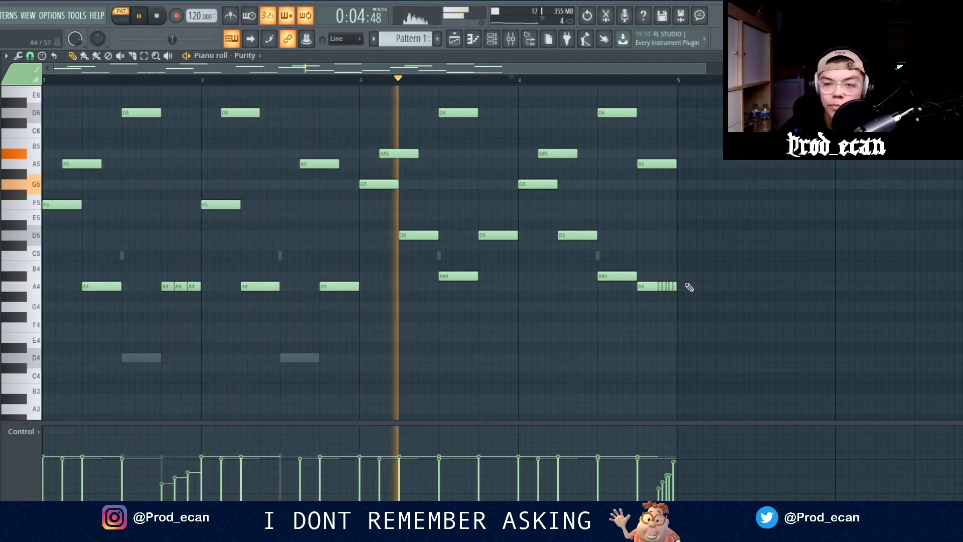
Step: Add an Xpand!2 channel and place a short chord of D4, A4, F5, A5 and D6 at the start of bar 1
{"action": "left_click", "coordinate": [492, 46]}
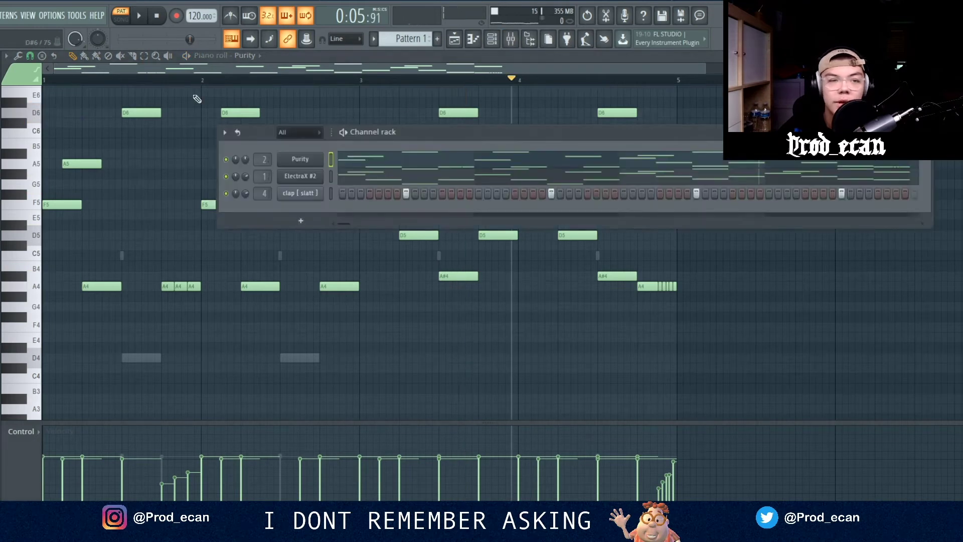
{"action": "right_click", "coordinate": [206, 186]}
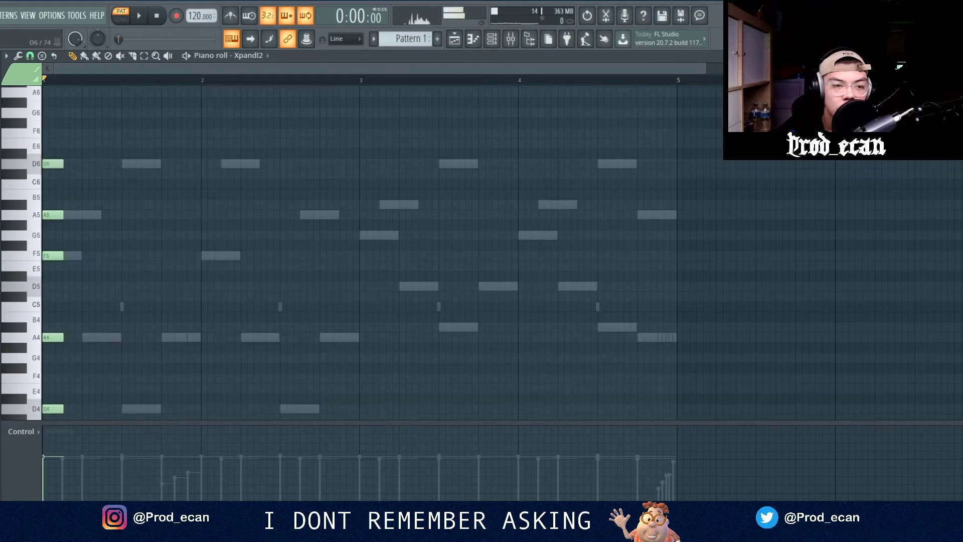
{"action": "key", "text": "space"}
{"action": "scroll", "coordinate": [151, 165], "scroll_direction": "down", "scroll_amount": 3}
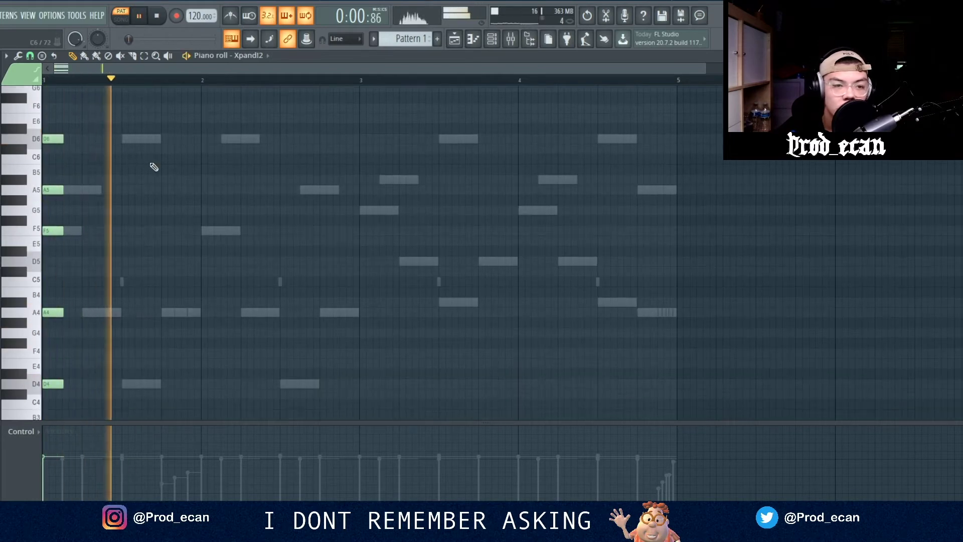
Step: Place a second short Xpand!2 chord of A#4, D5, G5, A#5 and D6 at the start of bar 3
{"action": "key", "text": "space"}
{"action": "scroll", "coordinate": [146, 172], "scroll_direction": "up", "scroll_amount": 2}
{"action": "key", "text": "space"}
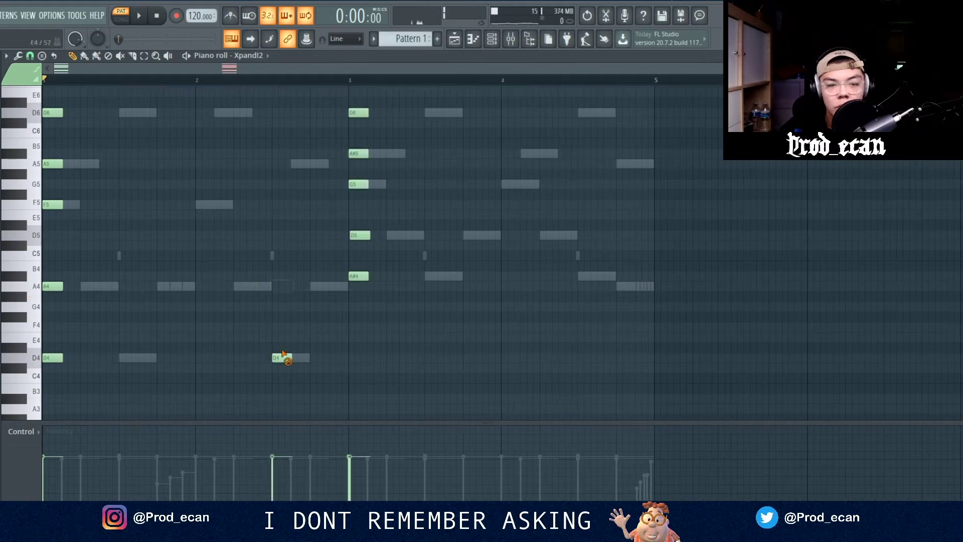
{"action": "key", "text": "space"}
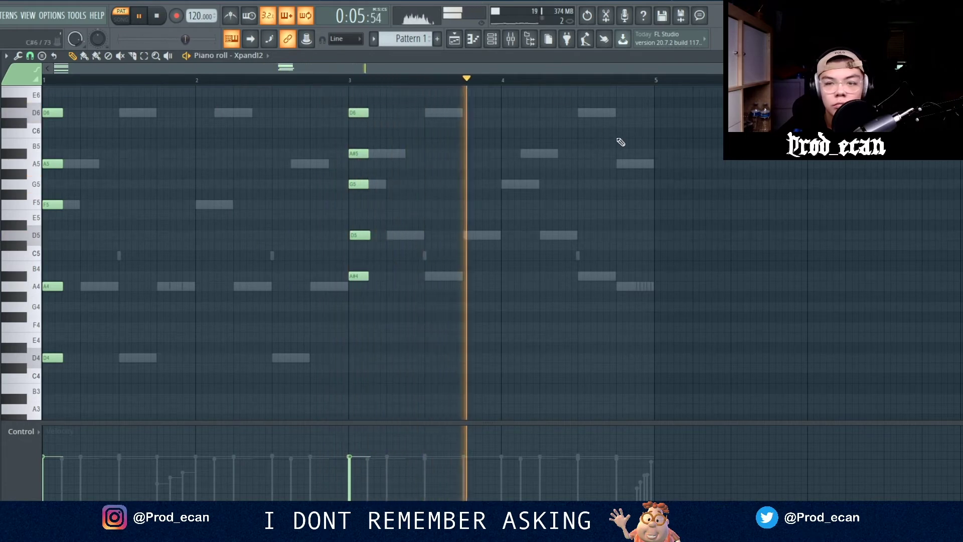
Step: Add a short Xpand!2 note on the last beat of bar 4, set it to A5, and play the pattern
{"action": "left_click", "coordinate": [617, 111]}
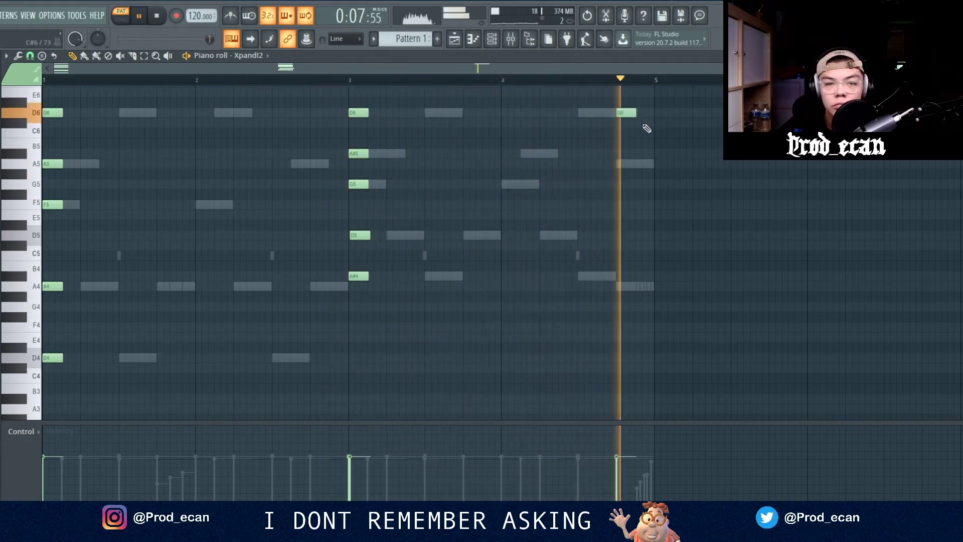
{"action": "key", "text": "space"}
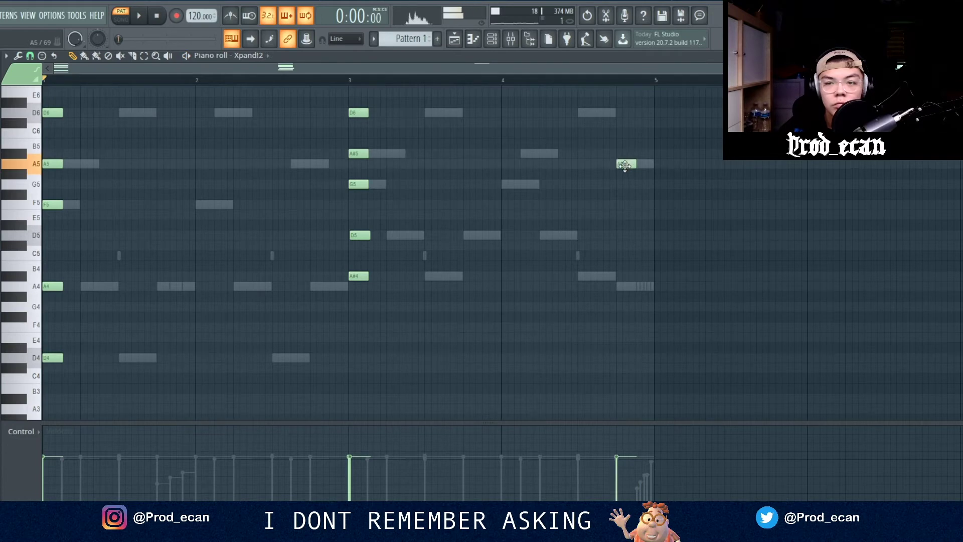
{"action": "key", "text": "space"}
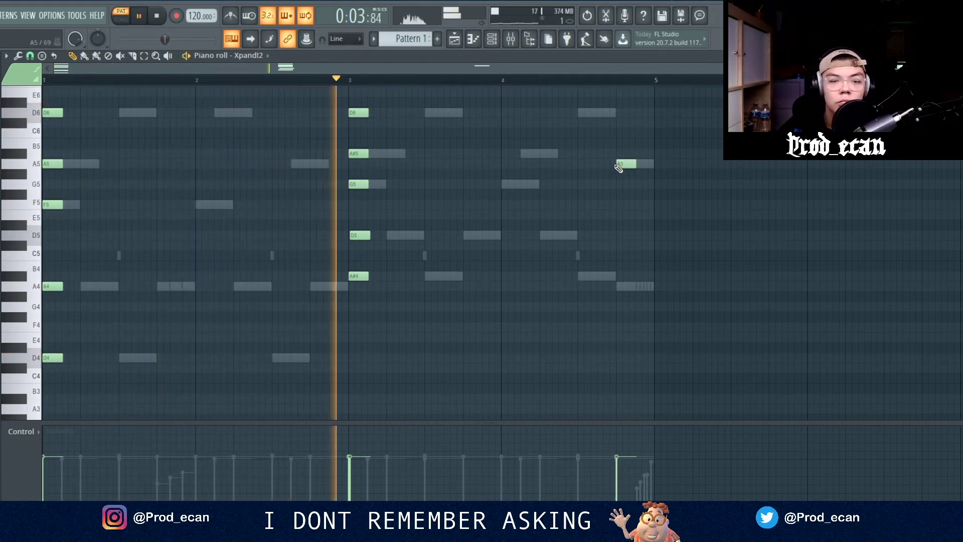
Step: Route the Xpand!2 channel to mixer track 3 and open the mixer
{"action": "key", "text": "F6"}
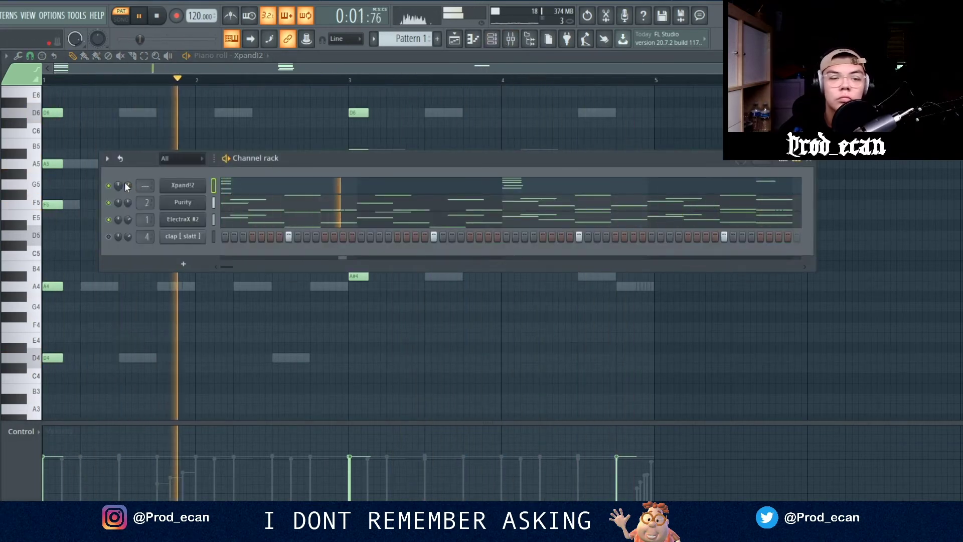
{"action": "scroll", "coordinate": [144, 185], "scroll_direction": "up", "scroll_amount": 3}
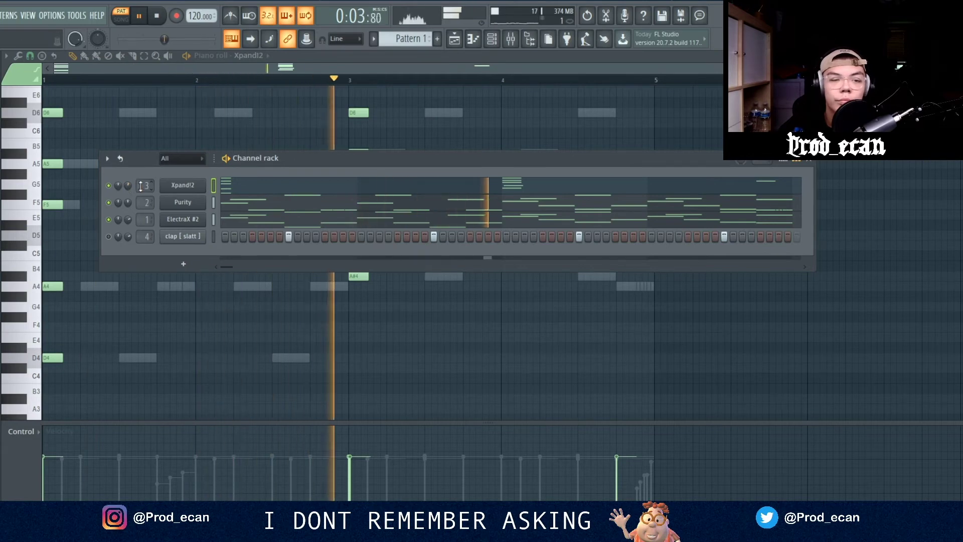
{"action": "key", "text": "F9"}
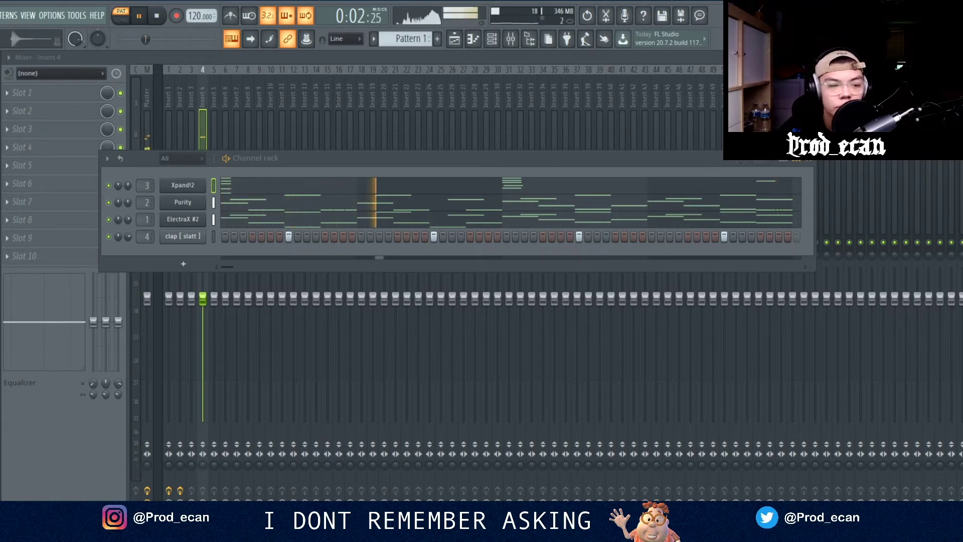
Step: Add the hi hat [ uh oh ] sample as a channel, fill each 2 steps, and add pitched rolls with varied velocities
{"action": "left_click_drag", "start_coordinate": [156, 255], "coordinate": [182, 249]}
{"action": "right_click", "coordinate": [206, 250]}
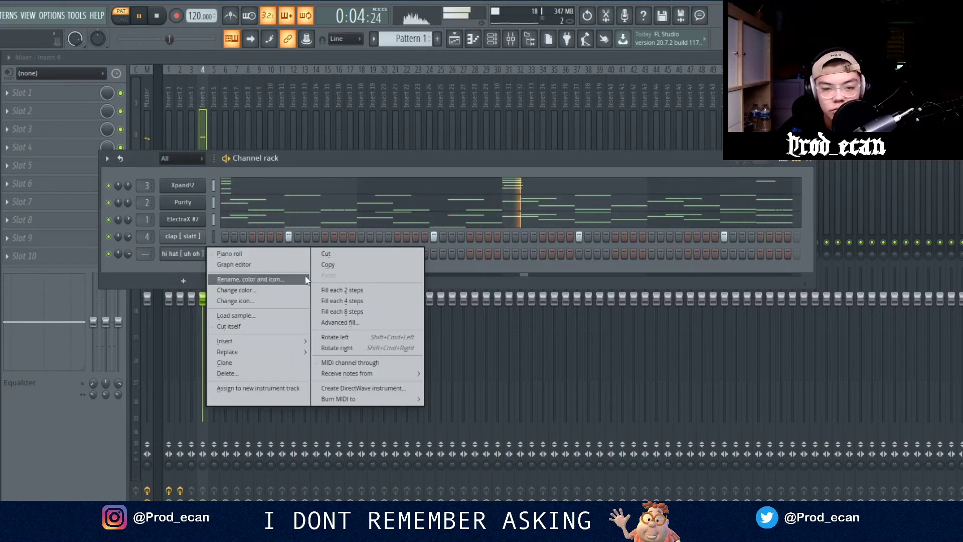
{"action": "left_click", "coordinate": [326, 290]}
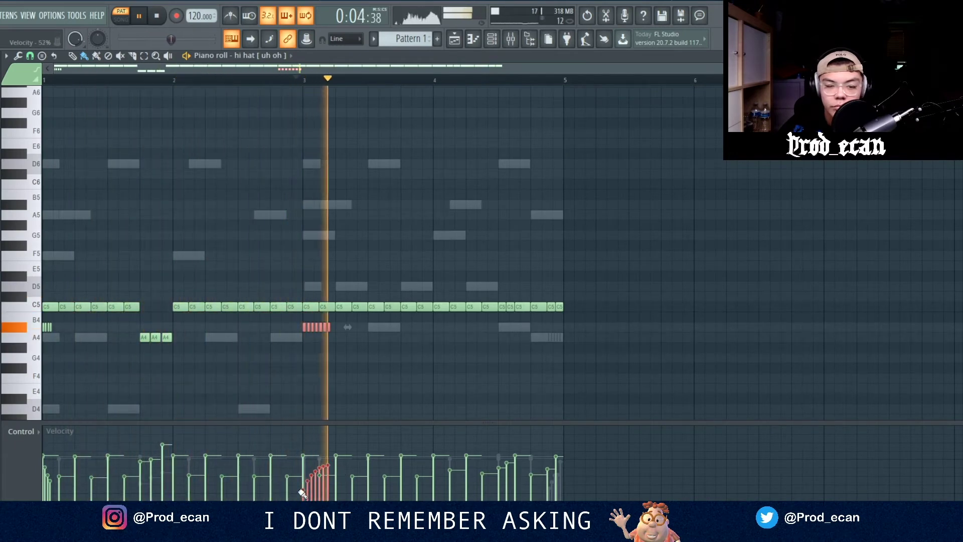
{"action": "right_click", "coordinate": [397, 370]}
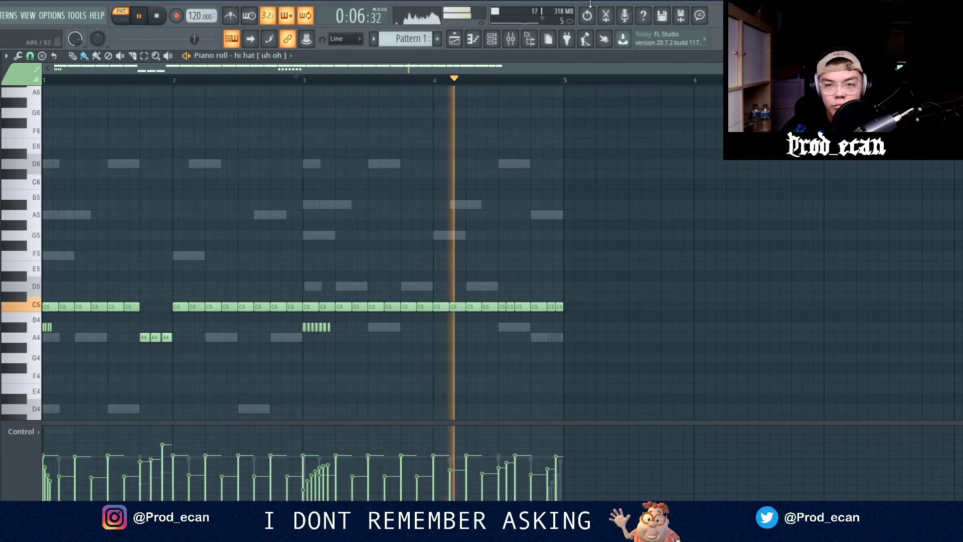
Step: Add an open hat sample as a new channel below the hi hat
{"action": "key", "text": "F6"}
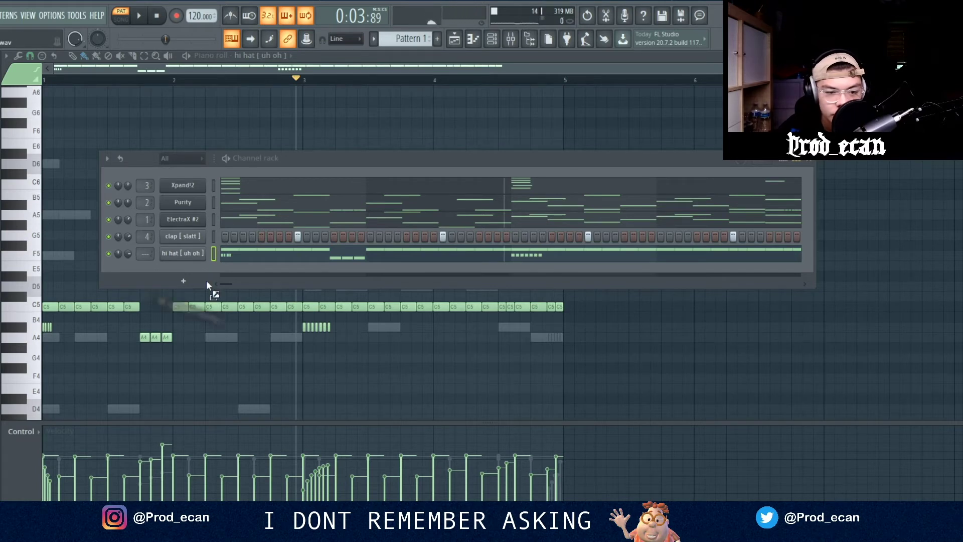
{"action": "left_click_drag", "start_coordinate": [188, 265], "coordinate": [189, 271]}
{"action": "key", "text": "space"}
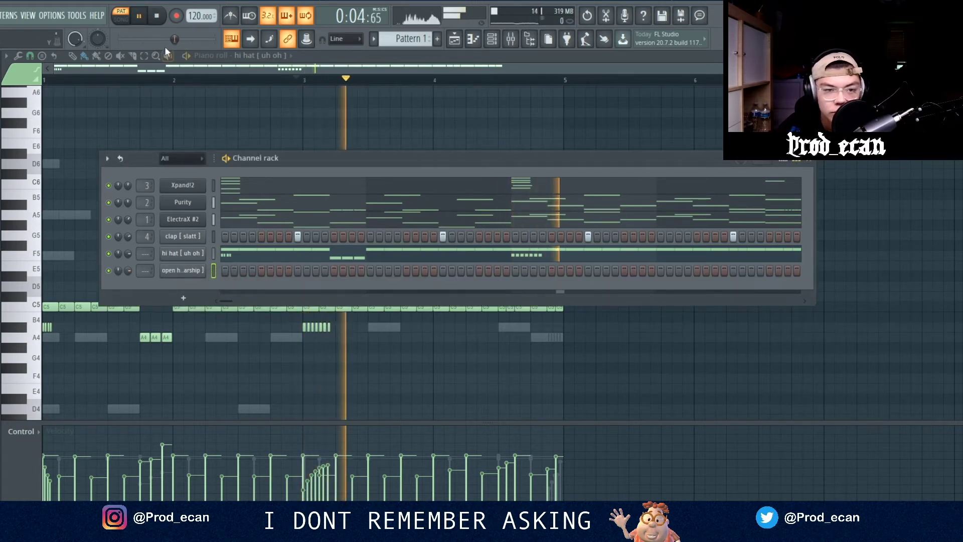
{"action": "key", "text": "space"}
{"action": "left_click", "coordinate": [258, 270]}
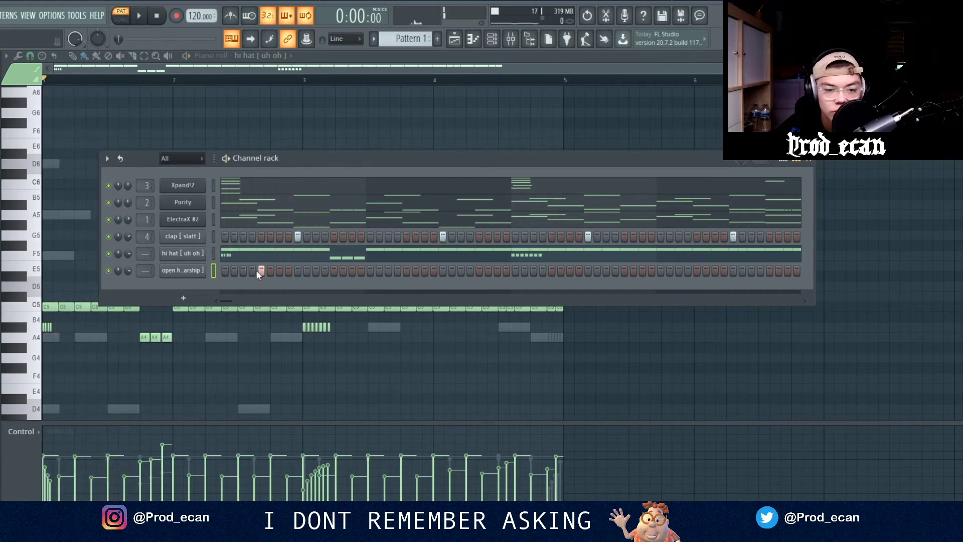
{"action": "key", "text": "space"}
{"action": "left_click", "coordinate": [244, 270]}
{"action": "left_click", "coordinate": [261, 271]}
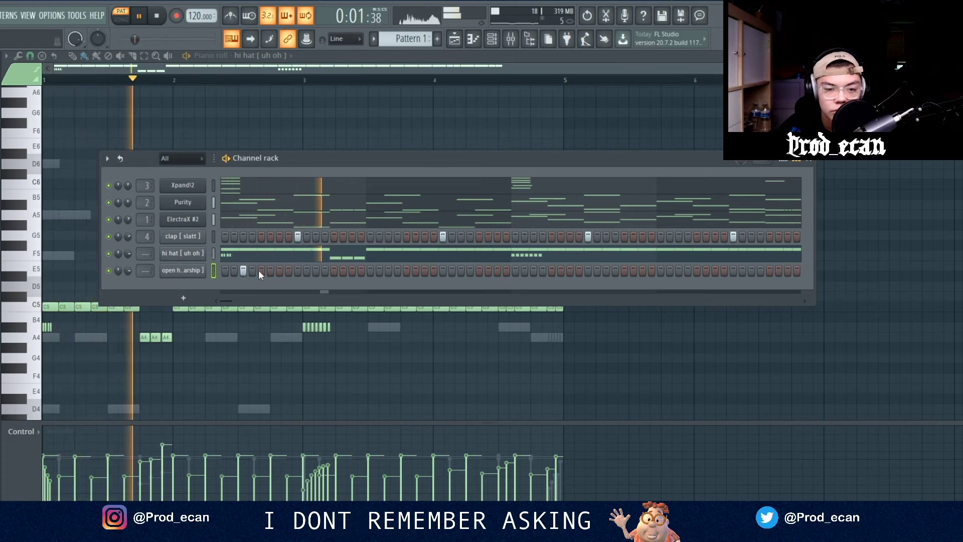
{"action": "right_click", "coordinate": [244, 271]}
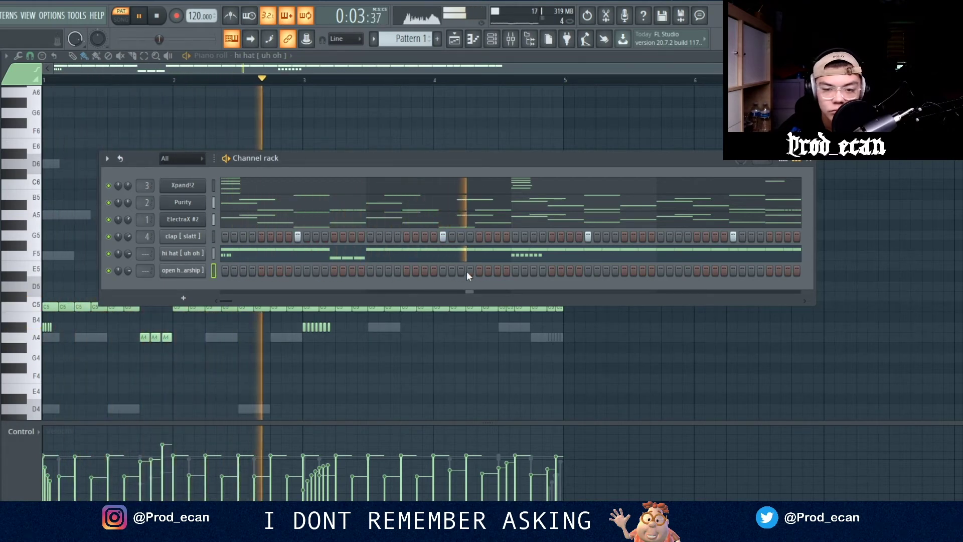
Step: Program the first open hat's hits on steps 27, 31, 59 and 63 while the pattern plays
{"action": "left_click", "coordinate": [479, 270]}
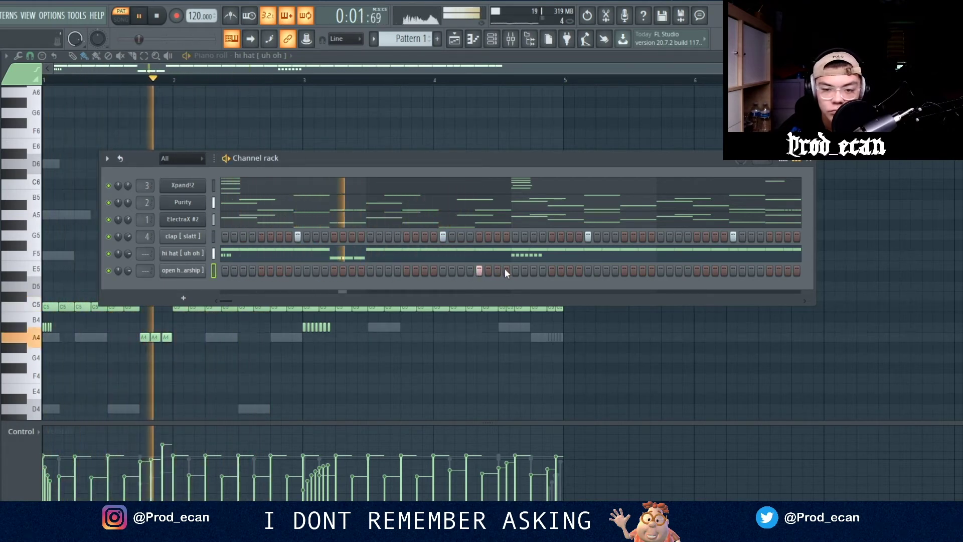
{"action": "left_click", "coordinate": [498, 270]}
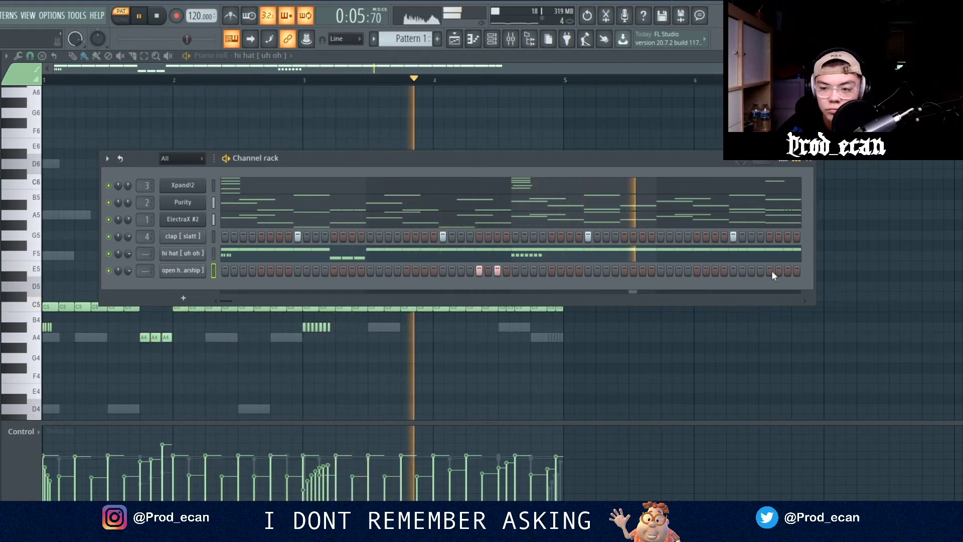
{"action": "left_click", "coordinate": [752, 271]}
{"action": "left_click", "coordinate": [789, 271]}
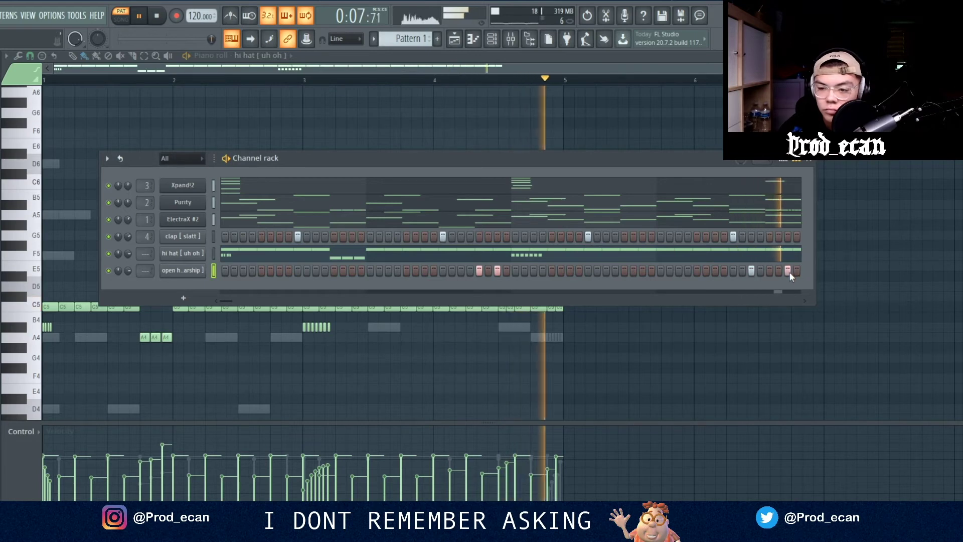
{"action": "left_click", "coordinate": [497, 271]}
{"action": "left_click", "coordinate": [479, 270]}
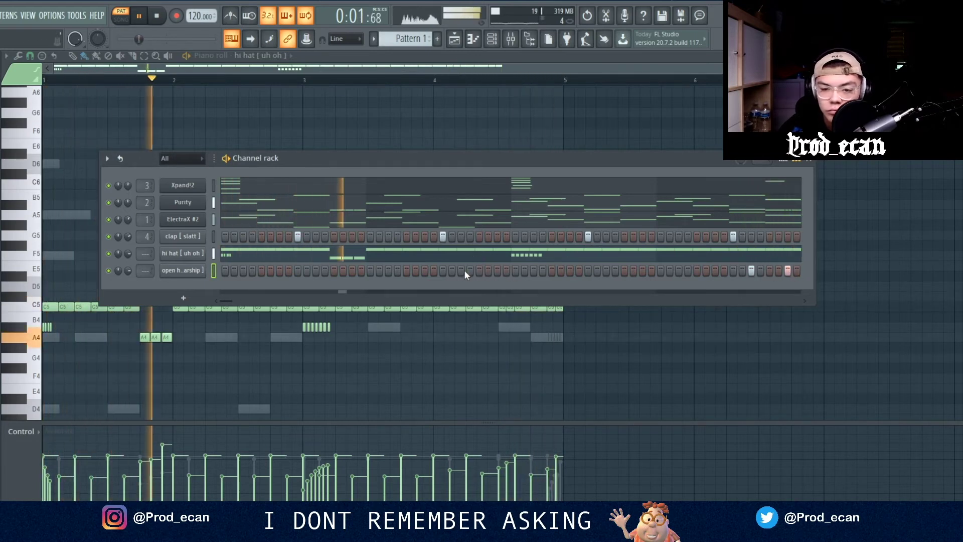
{"action": "left_click", "coordinate": [461, 270]}
{"action": "left_click", "coordinate": [496, 270]}
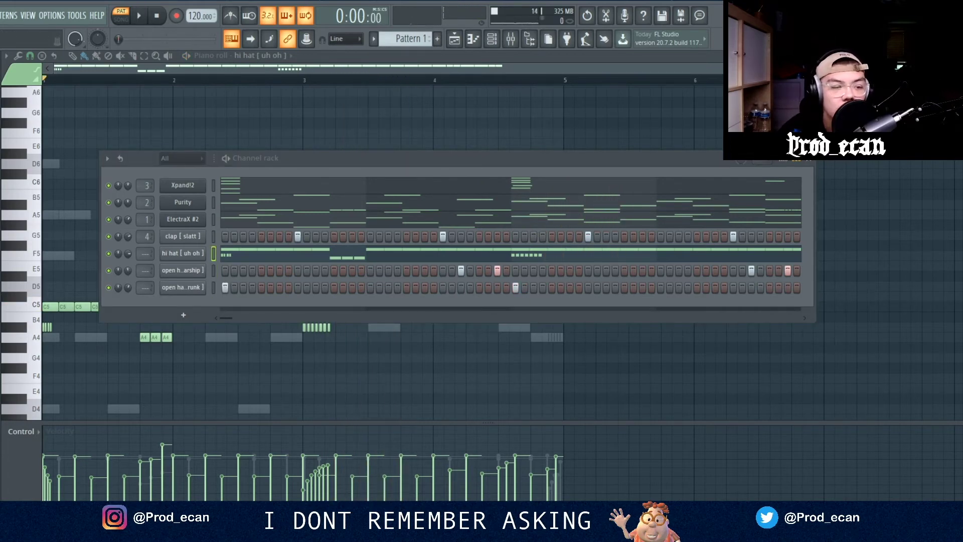
Step: Add the KICK - Cortez sample as a new channel, put hits on steps 1 and 17, and audition the pattern
{"action": "left_click_drag", "start_coordinate": [123, 351], "coordinate": [226, 308]}
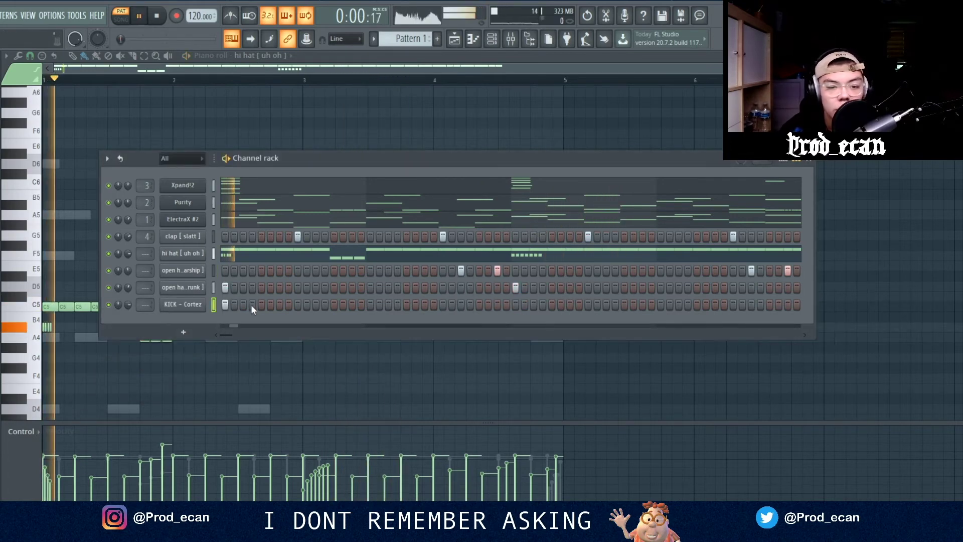
{"action": "left_click", "coordinate": [370, 304]}
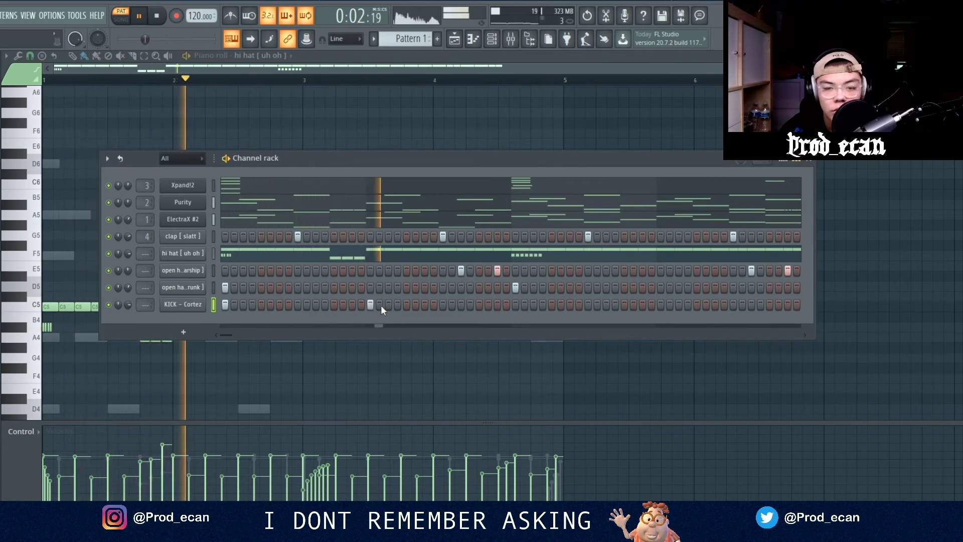
{"action": "key", "text": "space"}
{"action": "key", "text": "space"}
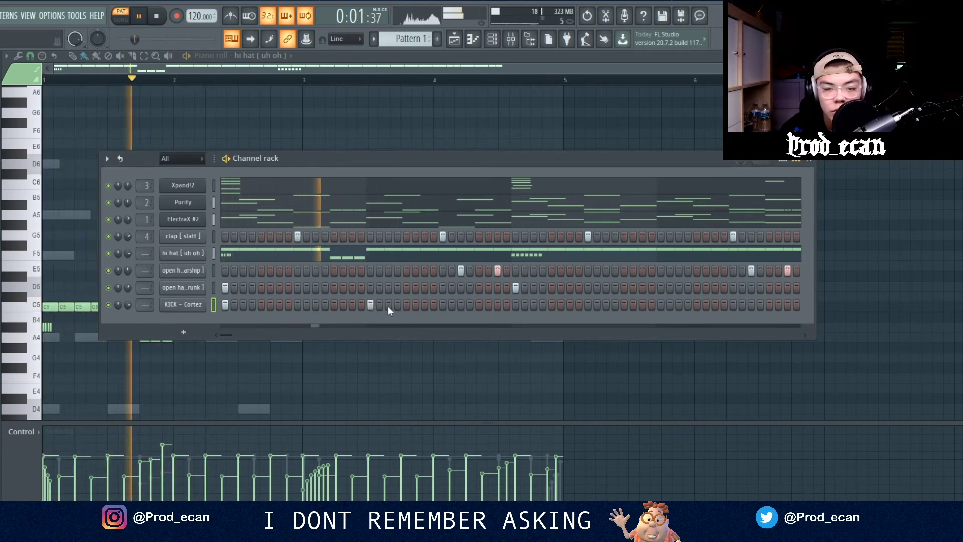
{"action": "key", "text": "space"}
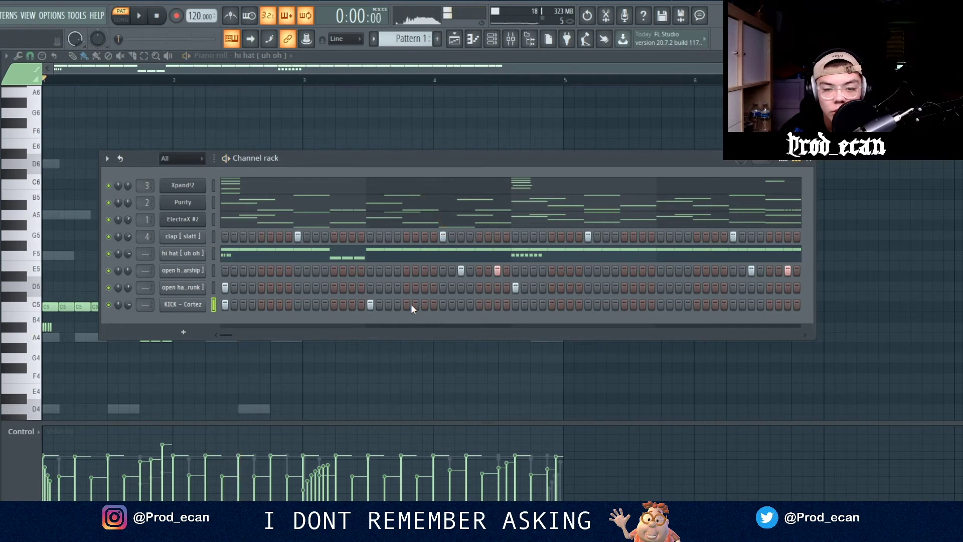
{"action": "key", "text": "space"}
Step: Try alternative second-bar kick hits on steps 19, 21 and 23 while replaying the pattern
{"action": "left_click", "coordinate": [389, 304]}
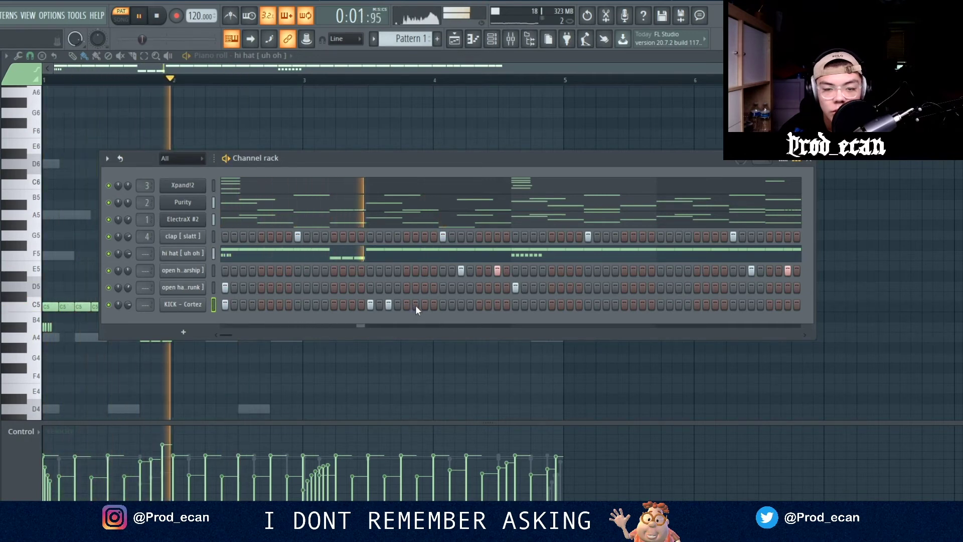
{"action": "left_click", "coordinate": [388, 304]}
{"action": "key", "text": "space"}
{"action": "key", "text": "space"}
{"action": "left_click", "coordinate": [406, 305]}
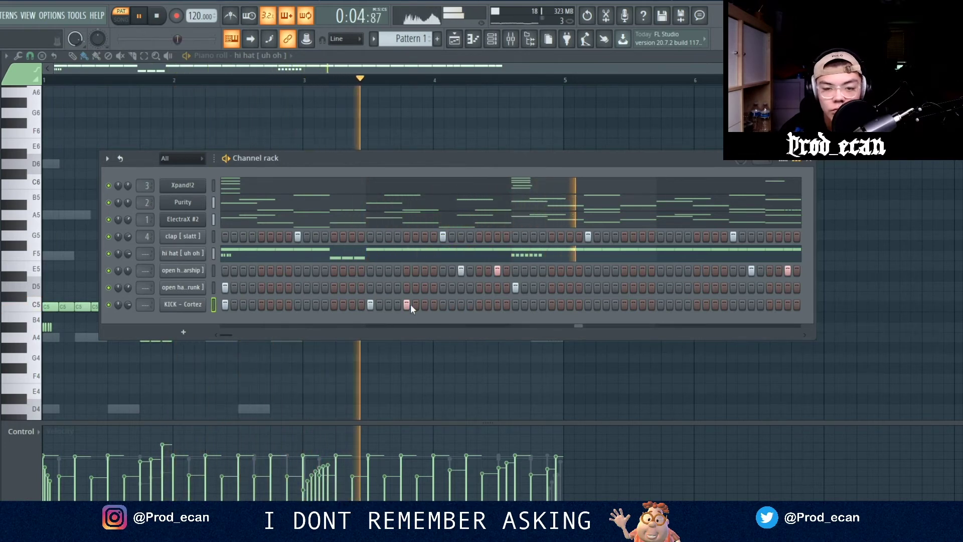
{"action": "left_click", "coordinate": [406, 304]}
{"action": "key", "text": "space"}
{"action": "key", "text": "space"}
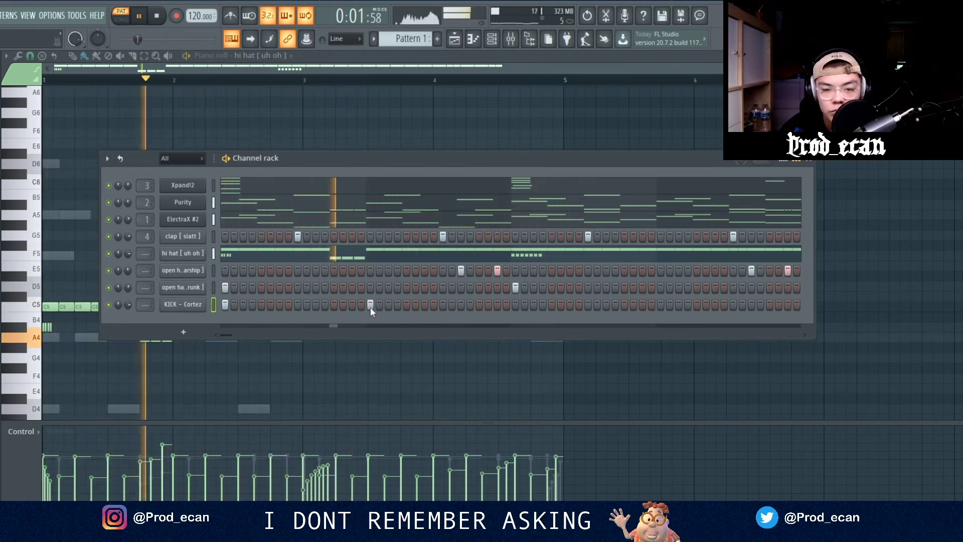
{"action": "left_click", "coordinate": [425, 304]}
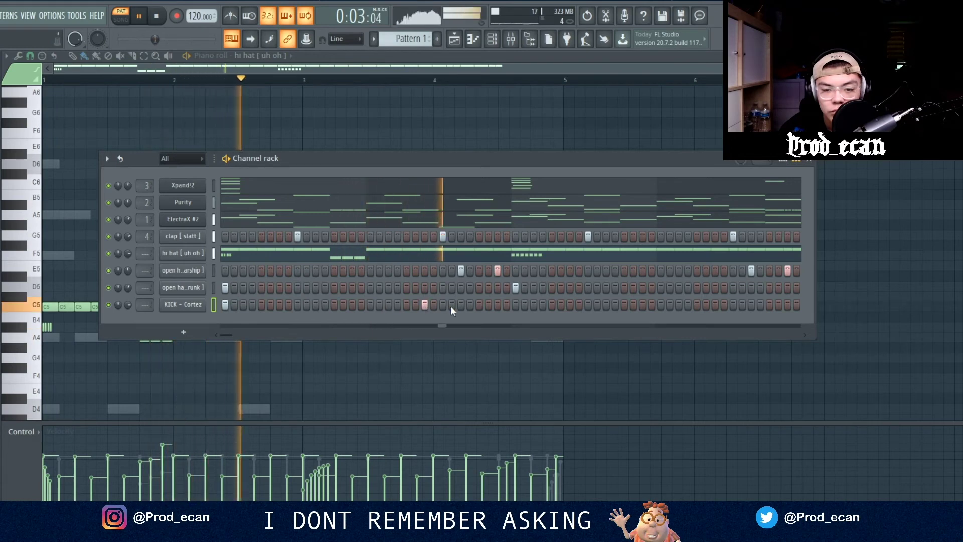
{"action": "left_click", "coordinate": [479, 304]}
{"action": "left_click", "coordinate": [425, 304]}
Step: Program kick hits on steps 19, 33, 35 and 45 of the KICK - Cortez channel
{"action": "left_click", "coordinate": [388, 304]}
{"action": "left_click", "coordinate": [515, 305]}
{"action": "left_click", "coordinate": [533, 304]}
{"action": "left_click", "coordinate": [616, 305]}
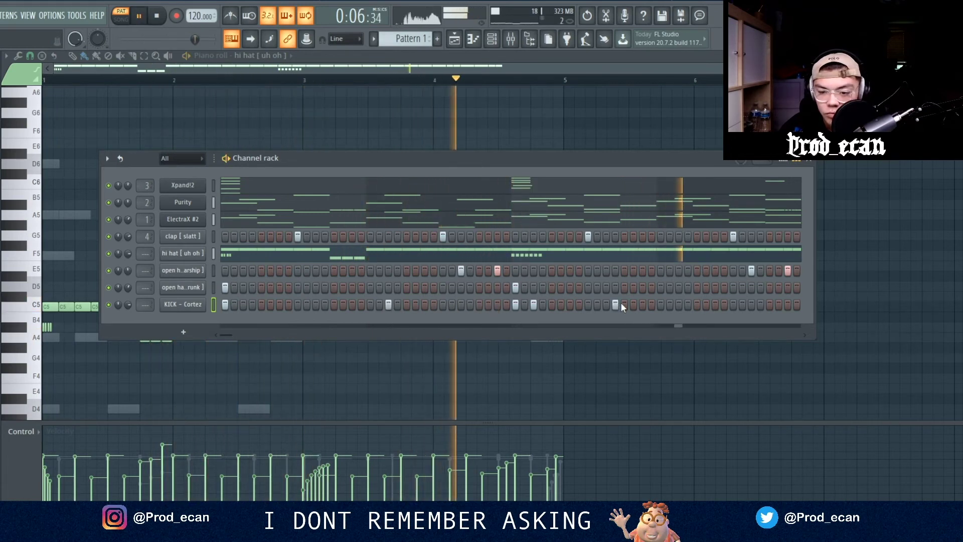
{"action": "left_click", "coordinate": [616, 305]}
{"action": "left_click", "coordinate": [625, 304]}
Step: Finish the kick pattern's last bar with hits on steps 55, 61 and 63
{"action": "left_click", "coordinate": [796, 304]}
{"action": "left_click", "coordinate": [787, 304]}
{"action": "left_click", "coordinate": [778, 304]}
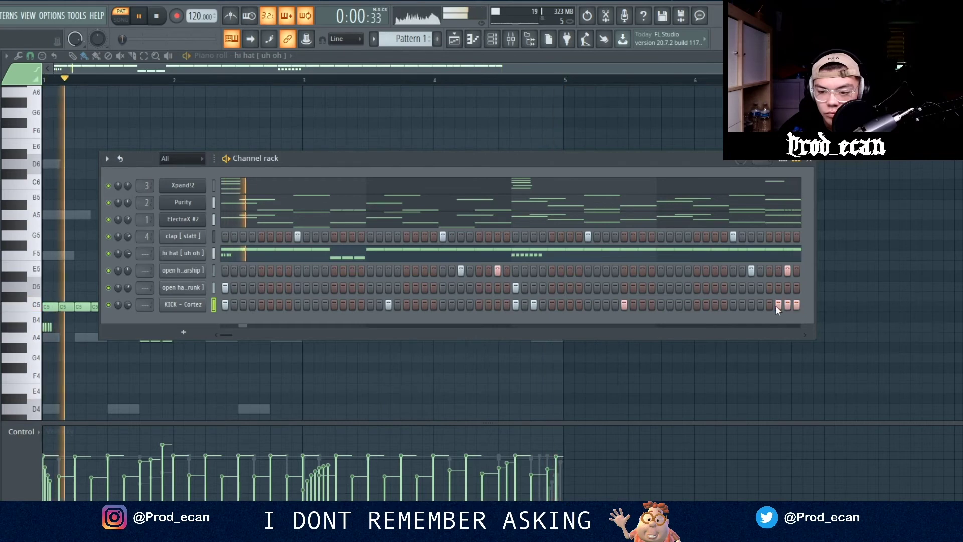
{"action": "left_click", "coordinate": [769, 304]}
{"action": "left_click", "coordinate": [779, 305]}
{"action": "left_click", "coordinate": [788, 304]}
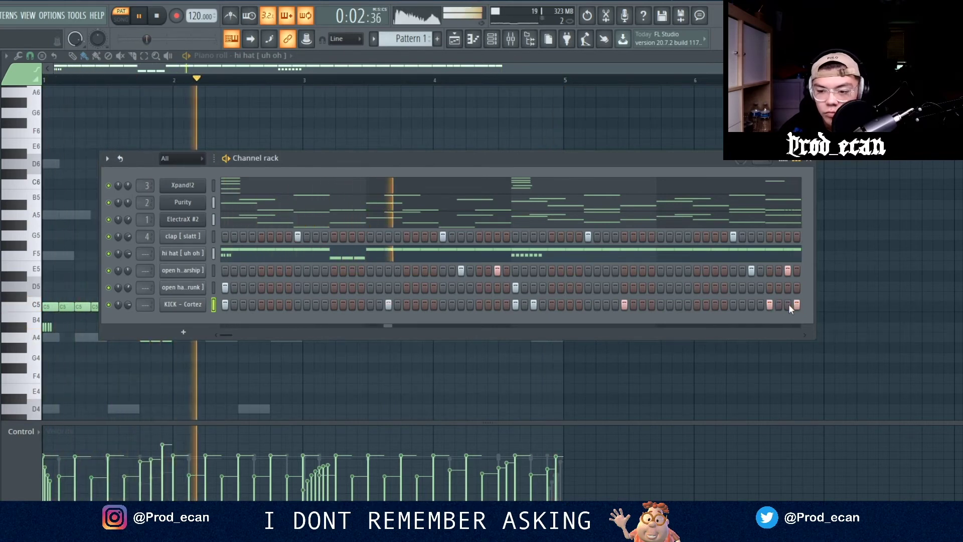
{"action": "left_click", "coordinate": [796, 305]}
{"action": "left_click", "coordinate": [788, 304]}
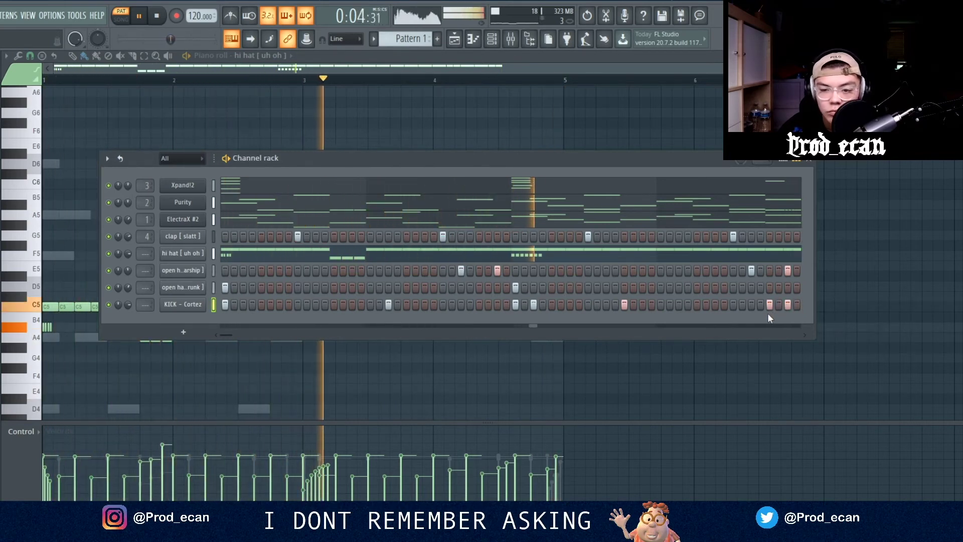
{"action": "left_click", "coordinate": [714, 305]}
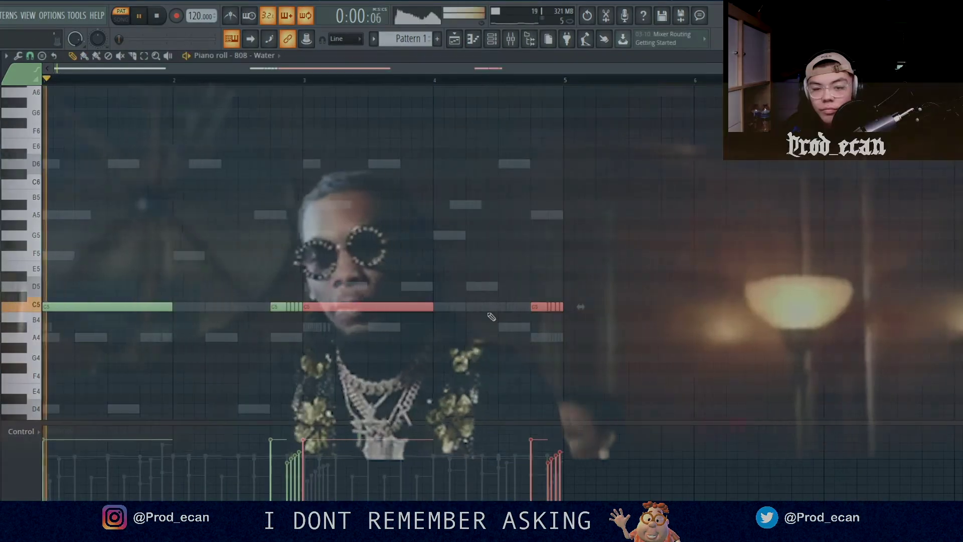
Step: Add an 808 - Water note in bar 4, lengthen it up to the closing roll, and raise it to D5
{"action": "left_click", "coordinate": [491, 307]}
{"action": "key", "text": "space"}
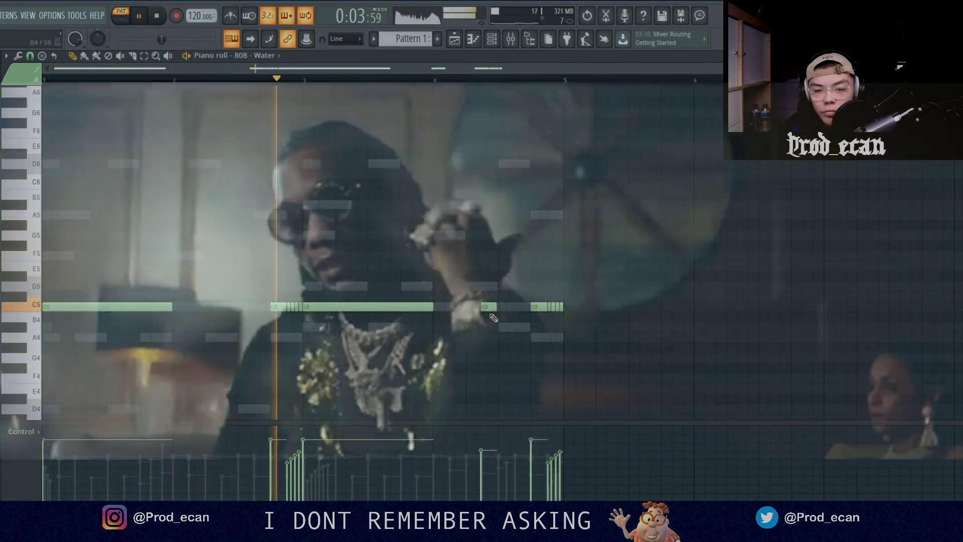
{"action": "left_click_drag", "start_coordinate": [495, 308], "coordinate": [524, 315]}
{"action": "left_click", "coordinate": [502, 308], "text": "ctrl"}
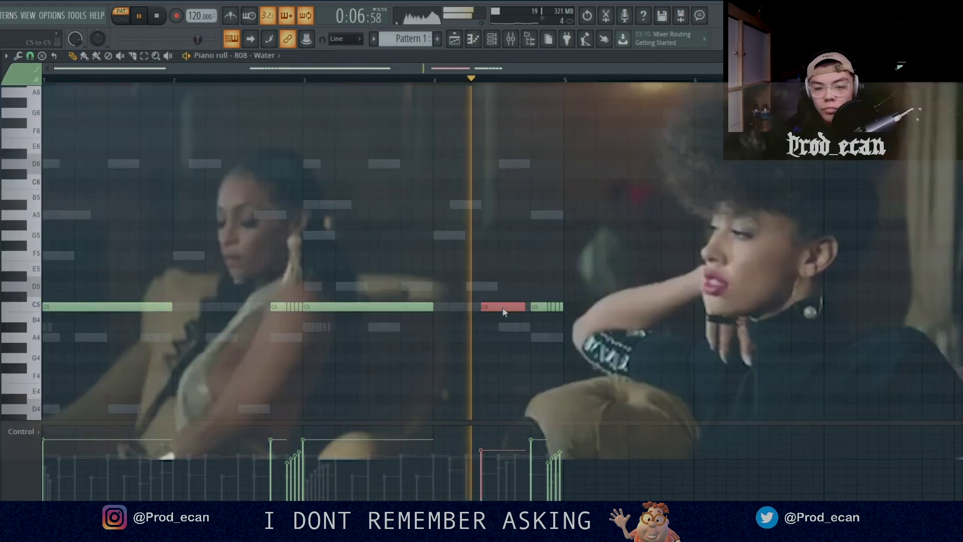
{"action": "key", "text": "shift+Up"}
{"action": "key", "text": "shift+Up"}
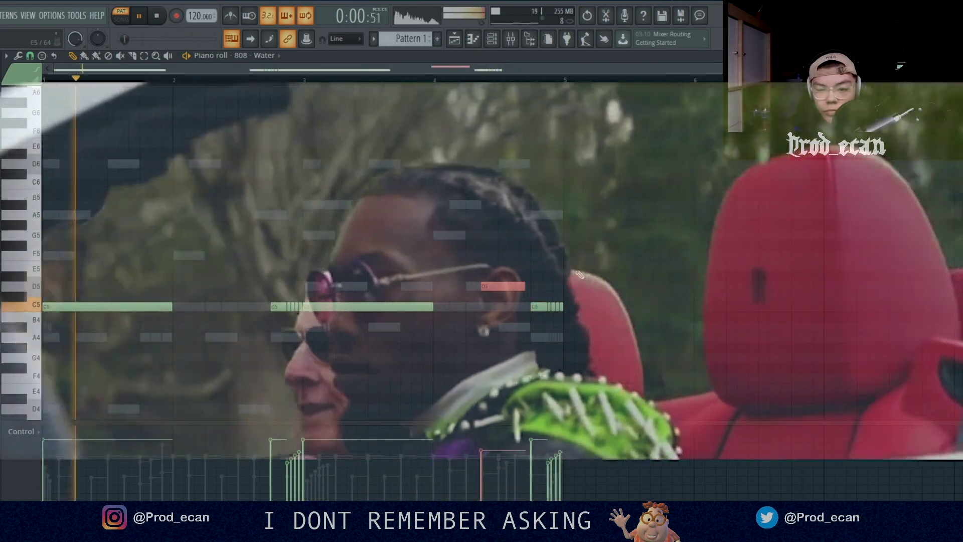
{"action": "left_click_drag", "start_coordinate": [524, 287], "coordinate": [535, 291]}
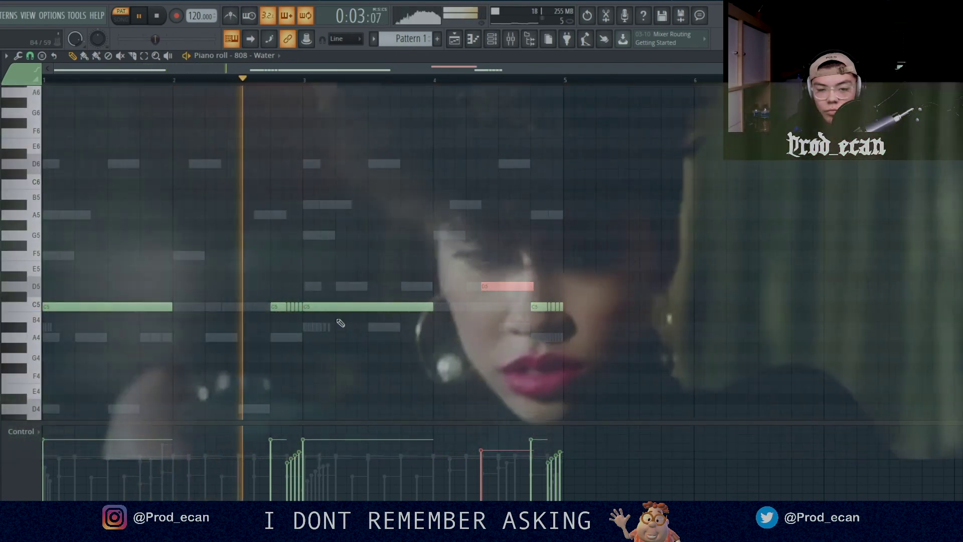
Step: Raise the long 808 note starting at bar 3 two semitones to D5
{"action": "left_click", "coordinate": [337, 306], "text": "ctrl"}
{"action": "key", "text": "shift+Up"}
{"action": "key", "text": "shift+Up"}
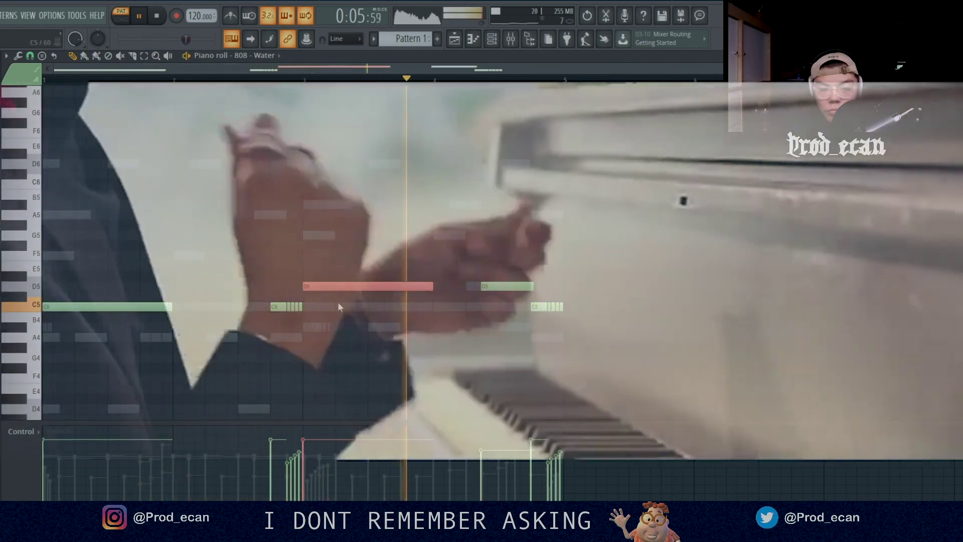
Step: Retune the opening 808 note and the roll at the end of bar 2, trying F5 and settling on D5
{"action": "left_click_drag", "start_coordinate": [117, 293], "coordinate": [310, 313]}
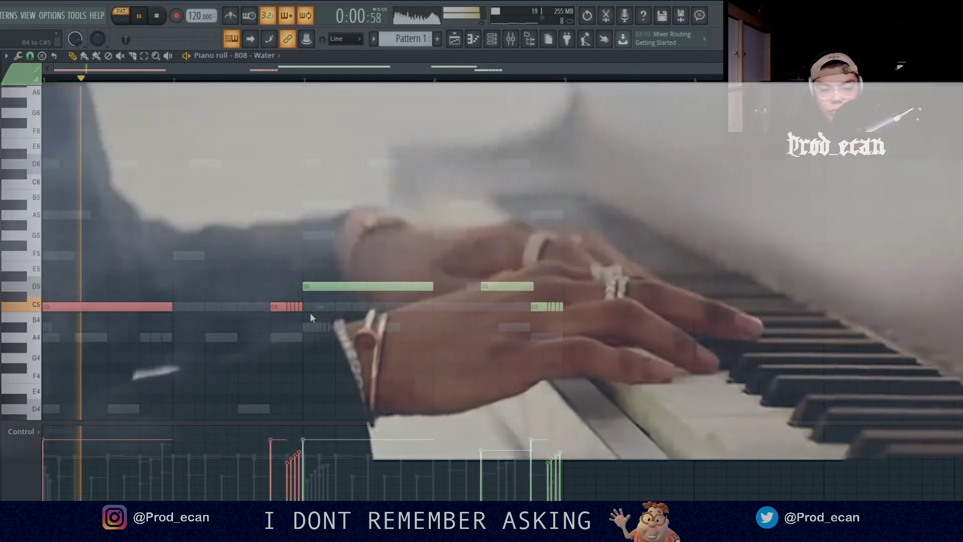
{"action": "key", "text": "shift+Up"}
{"action": "key", "text": "shift+Up"}
{"action": "key", "text": "shift+Up"}
{"action": "key", "text": "shift+Up"}
{"action": "key", "text": "shift+Up"}
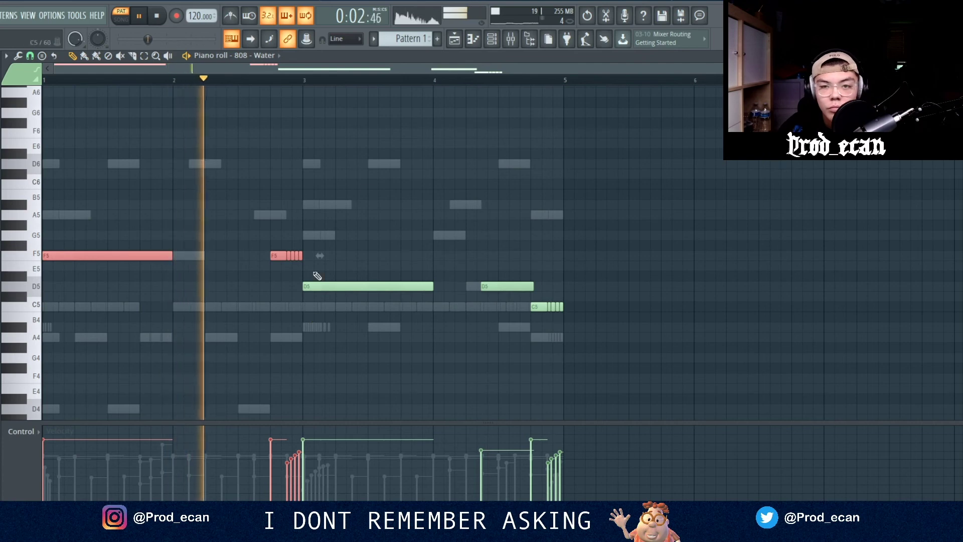
{"action": "scroll", "coordinate": [193, 206], "scroll_direction": "down", "scroll_amount": 1}
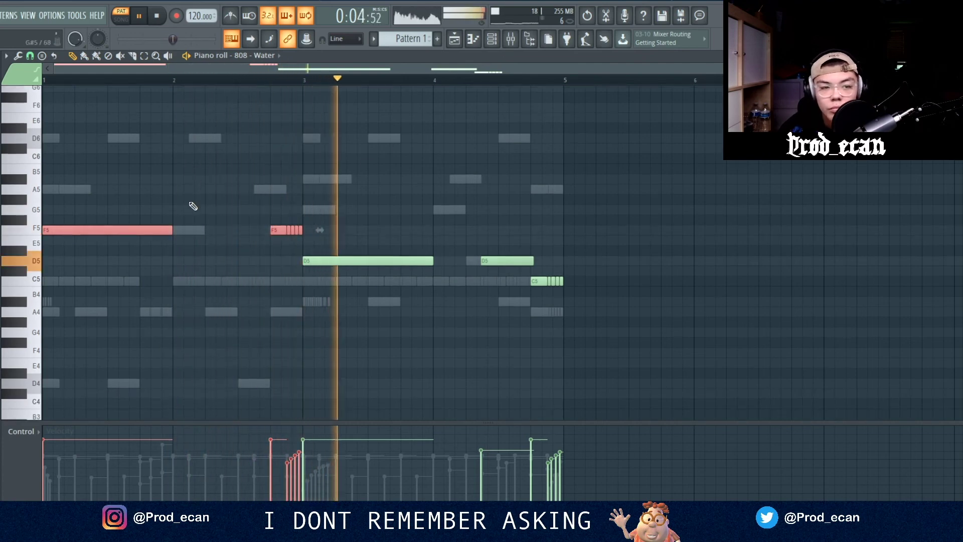
{"action": "key", "text": "shift+Down"}
{"action": "key", "text": "shift+Down"}
{"action": "key", "text": "shift+Down"}
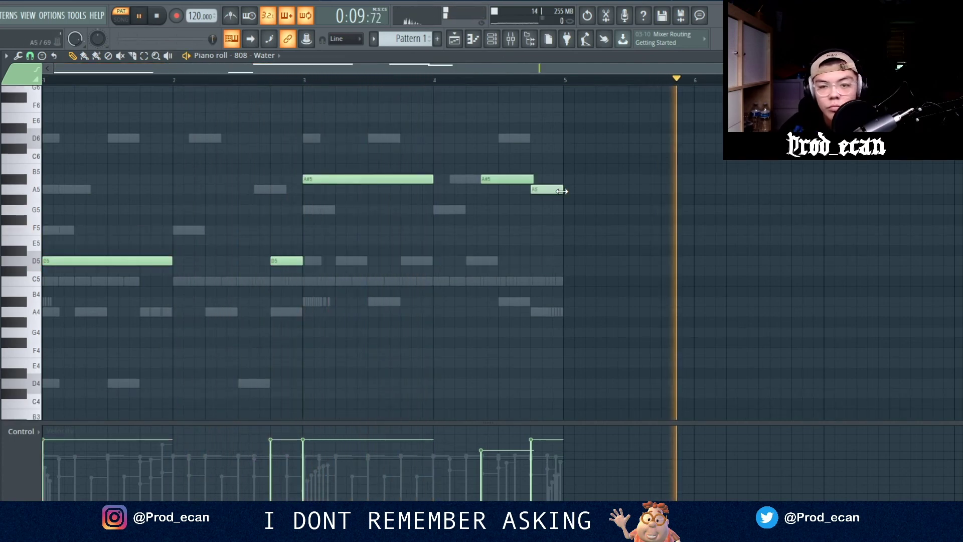
Step: Bring up the channel rack and switch to the OBS window
{"action": "key", "text": "F6"}
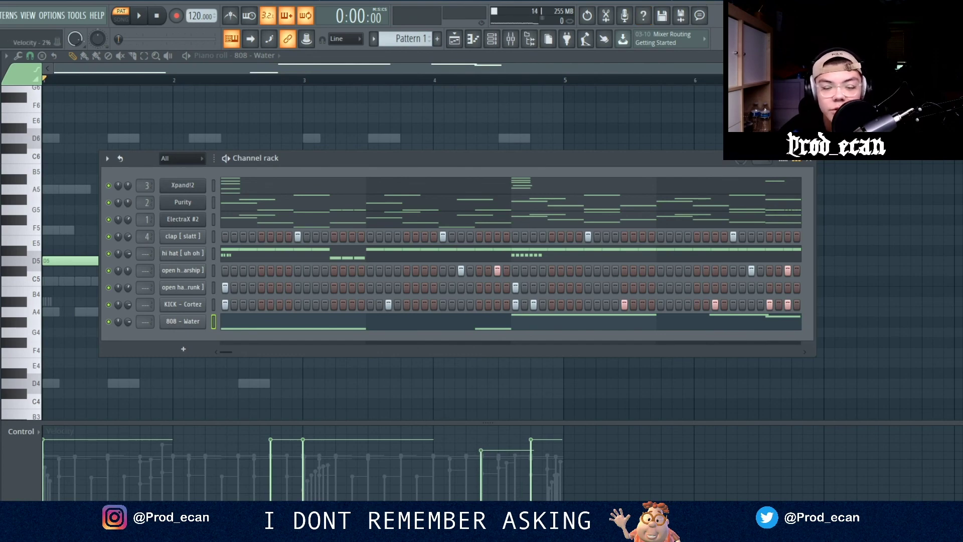
{"action": "left_click", "coordinate": [908, 521]}
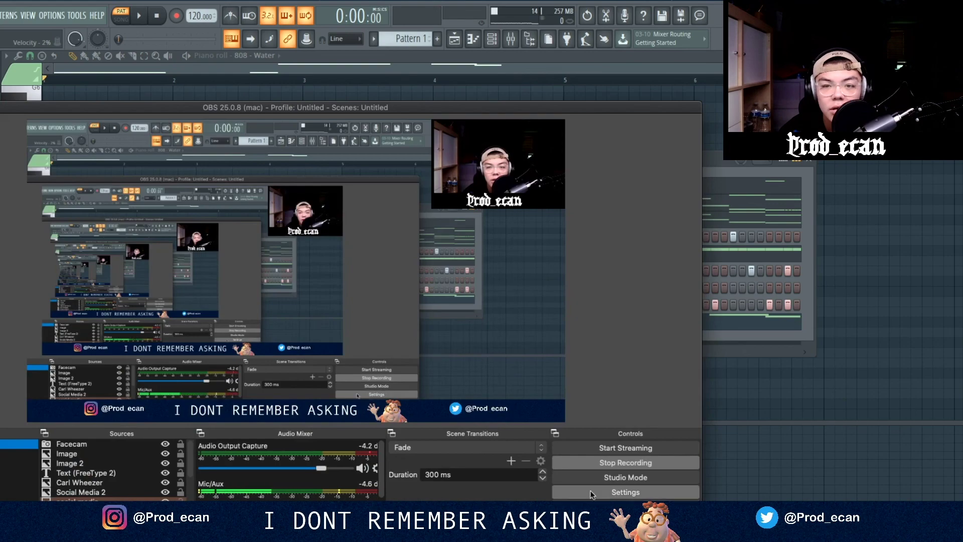